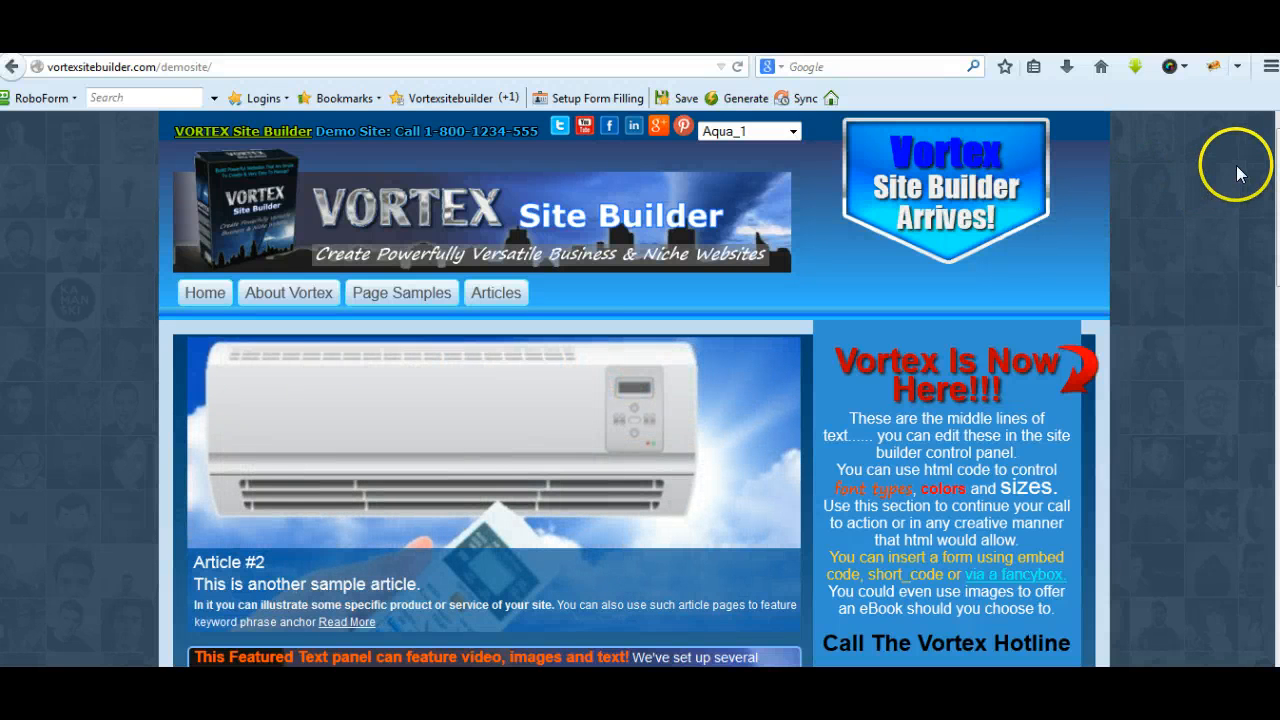
Look over the demo site's home page, from the header call-to-action badge to the default sidebar and back
scroll(1238, 172, down, 5)
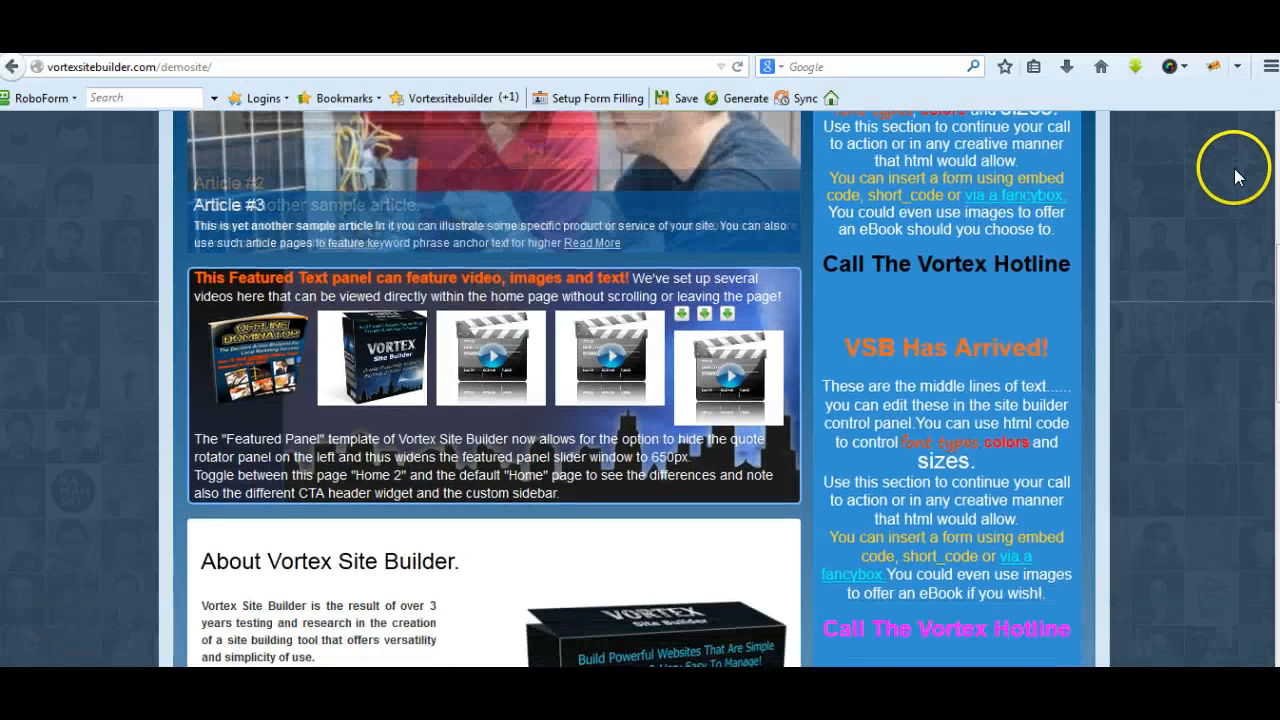
scroll(1236, 176, down, 4)
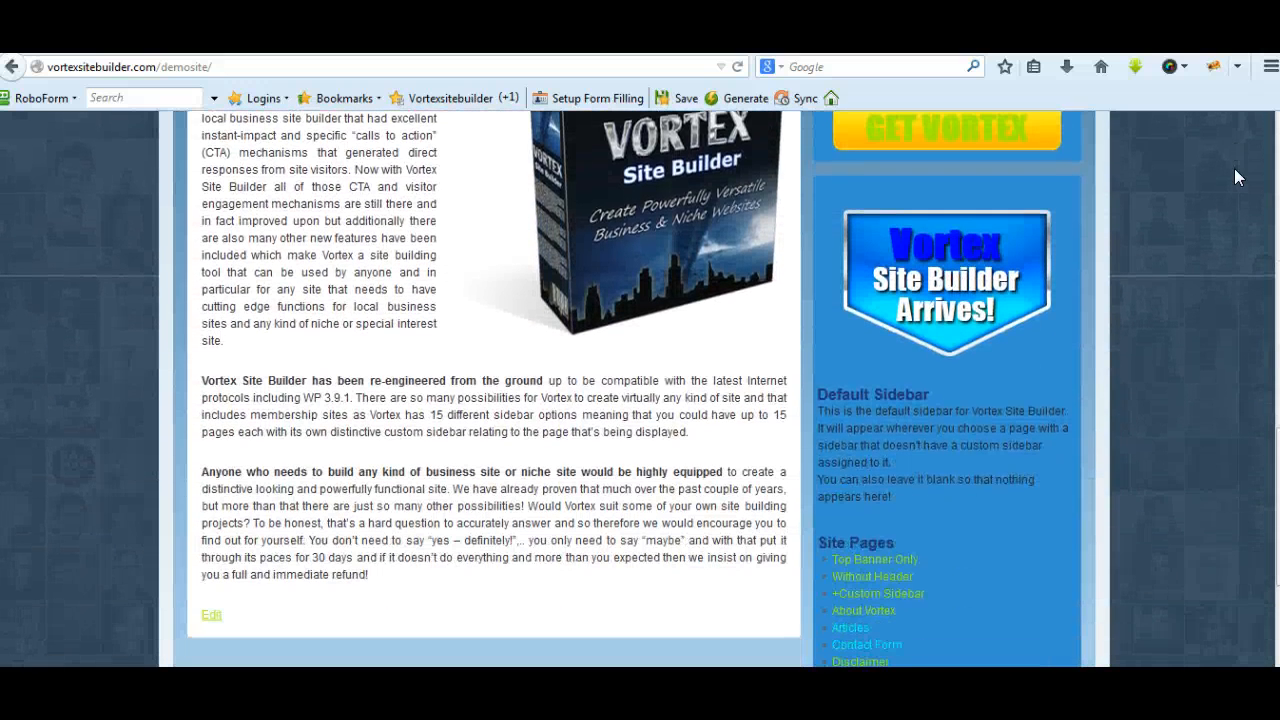
scroll(1236, 177, down, 1)
scroll(1236, 177, up, 1)
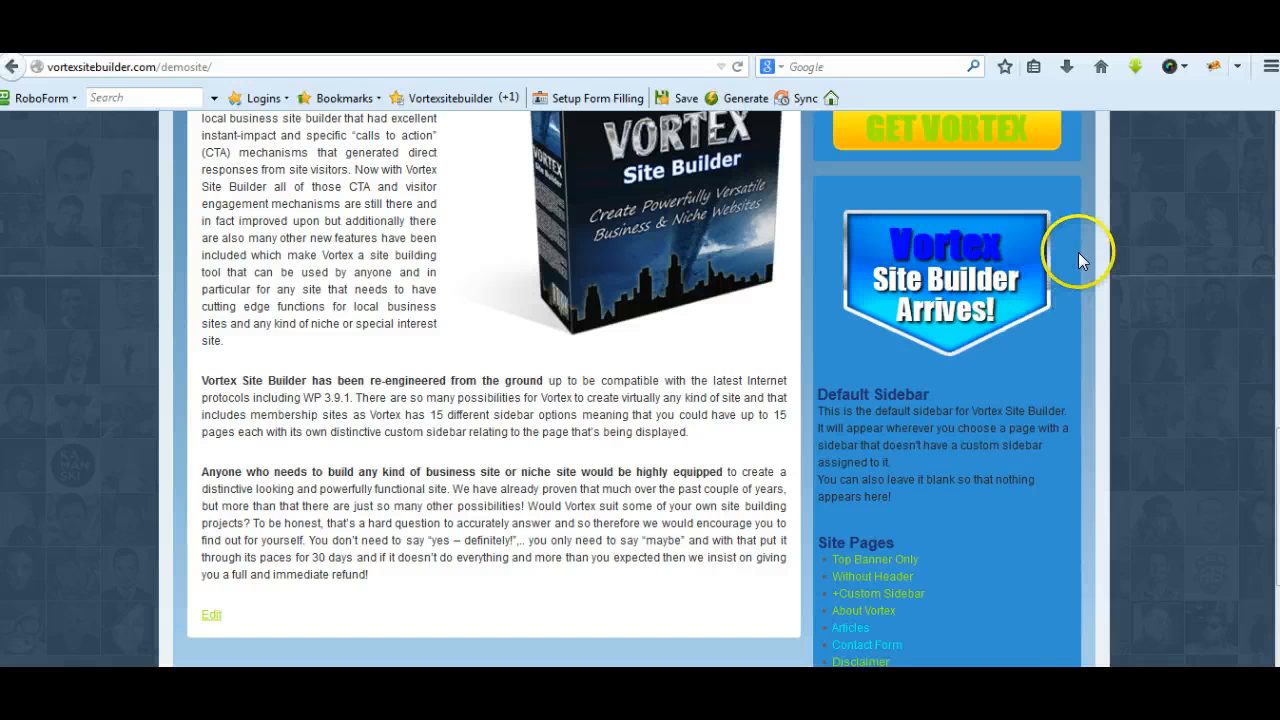
scroll(1080, 251, up, 2)
scroll(1067, 291, up, 7)
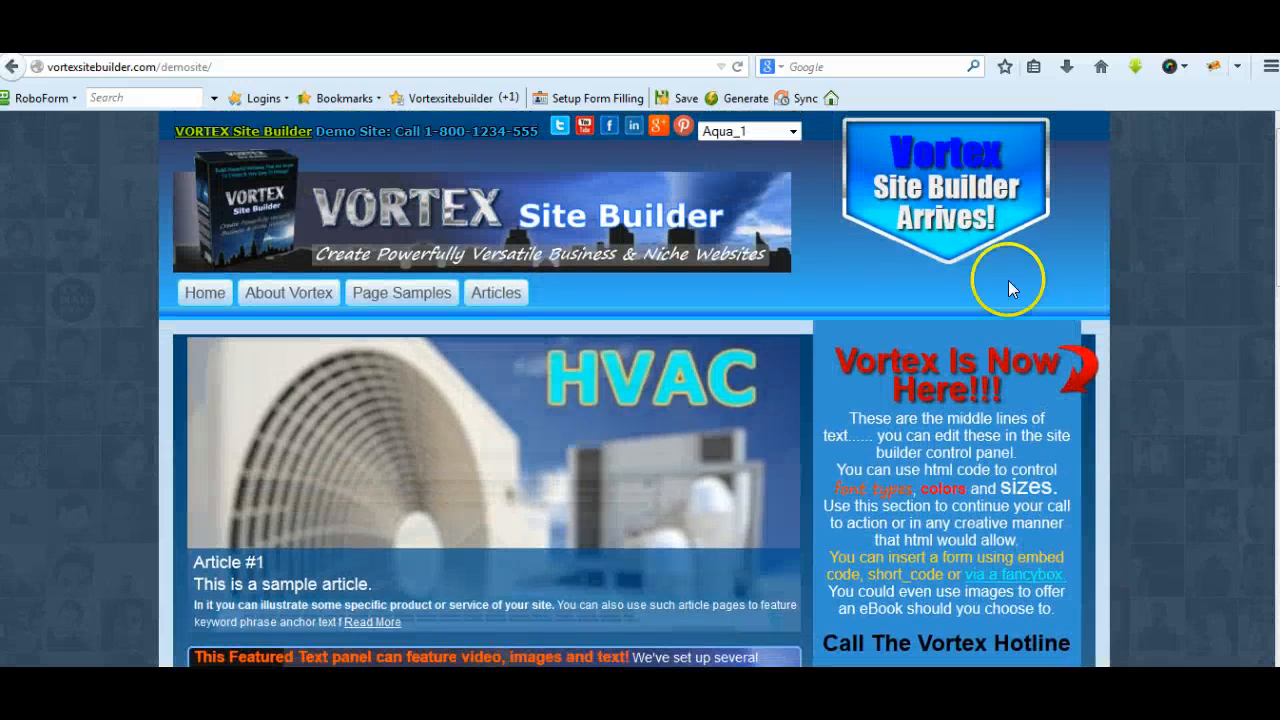
View the Home 2 and Home 3 pages of the demo site to compare their header widgets
mouse_move(203, 305)
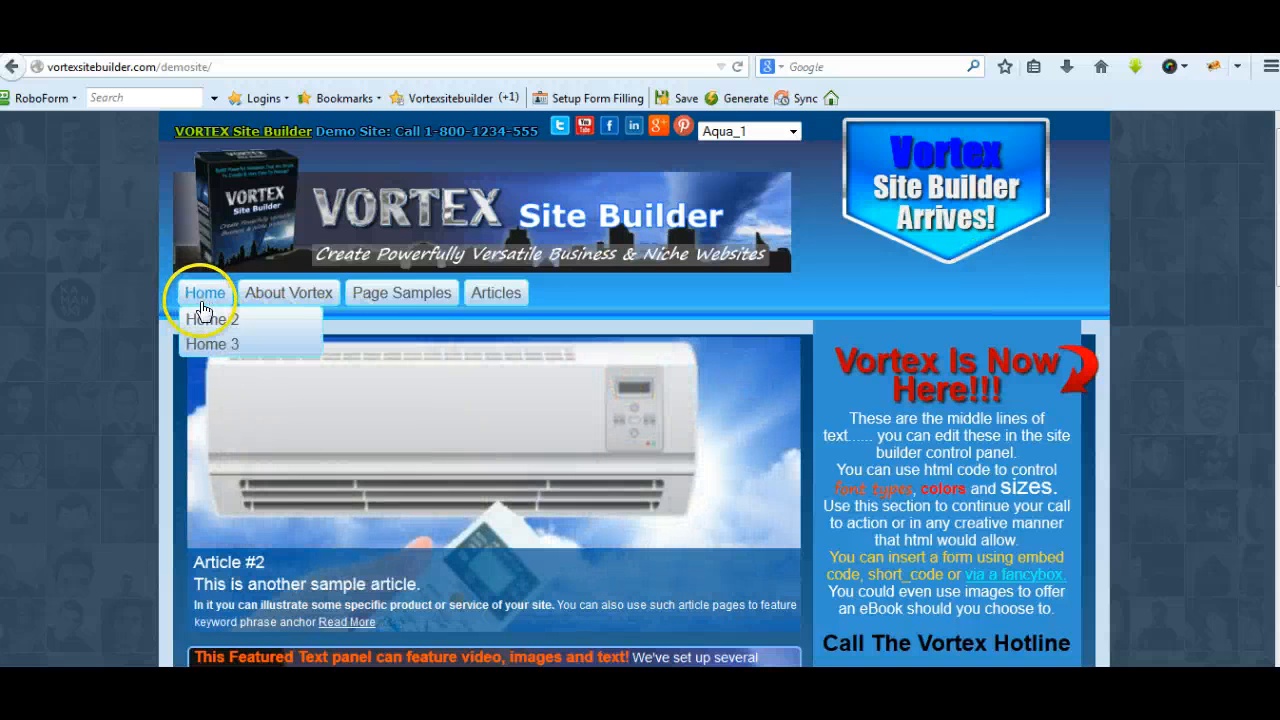
click(203, 320)
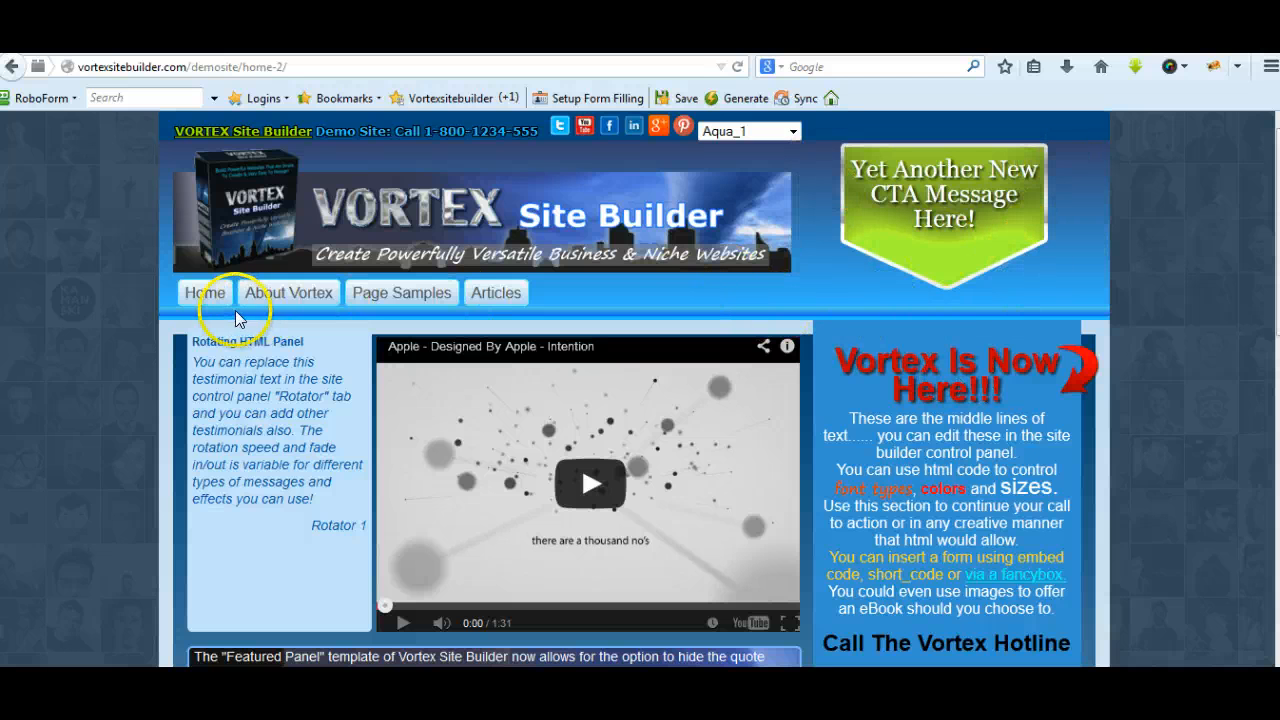
mouse_move(208, 307)
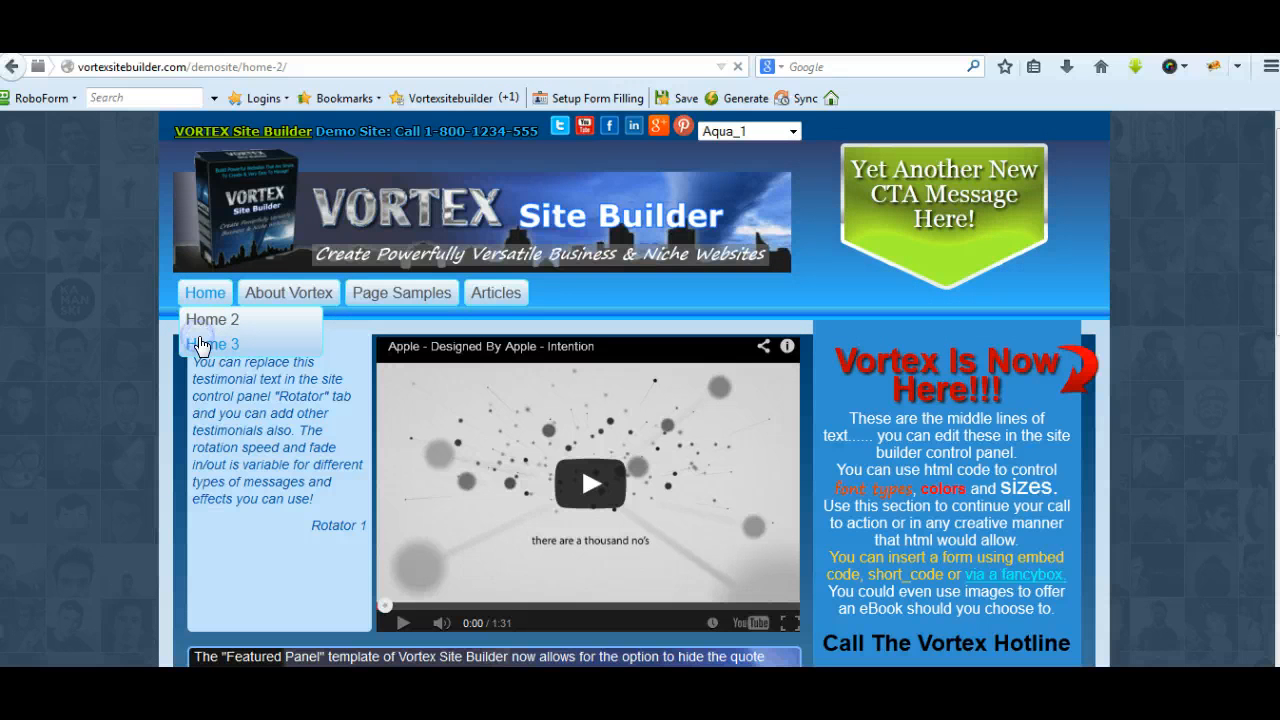
click(201, 344)
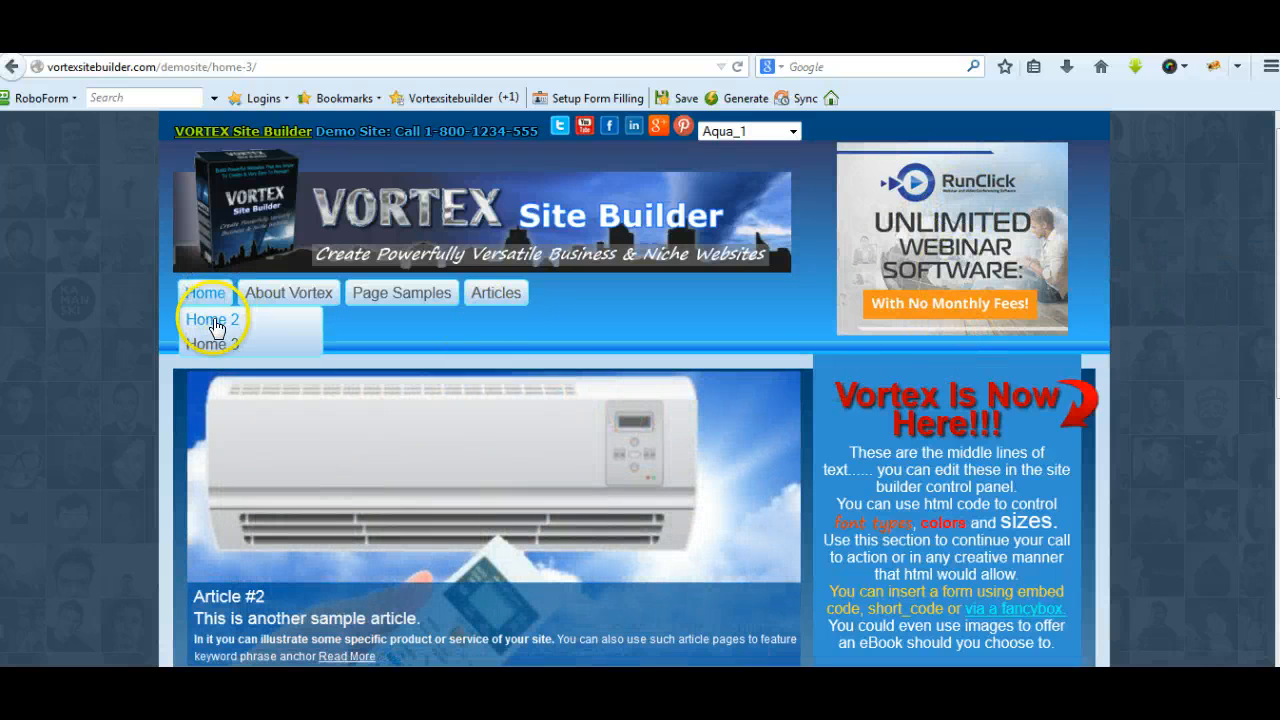
Look through the list of all pages in the site's WordPress admin
click(292, 292)
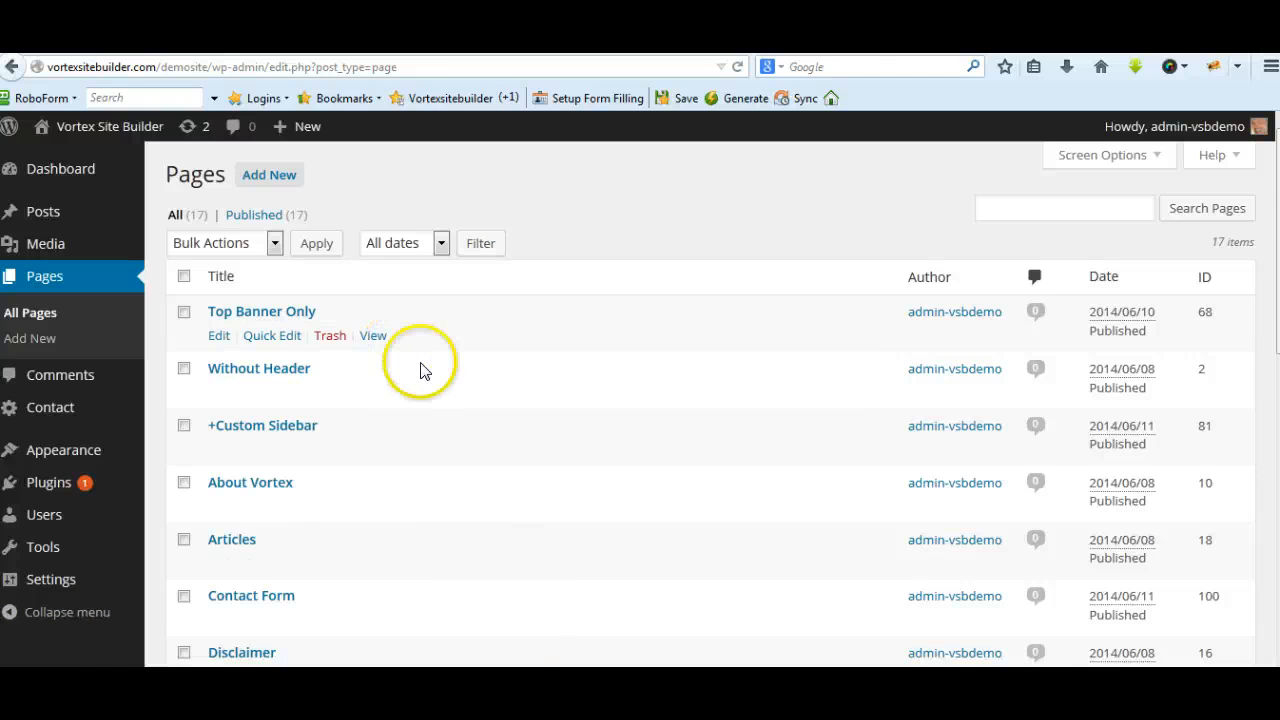
scroll(600, 290, down, 4)
scroll(603, 298, down, 6)
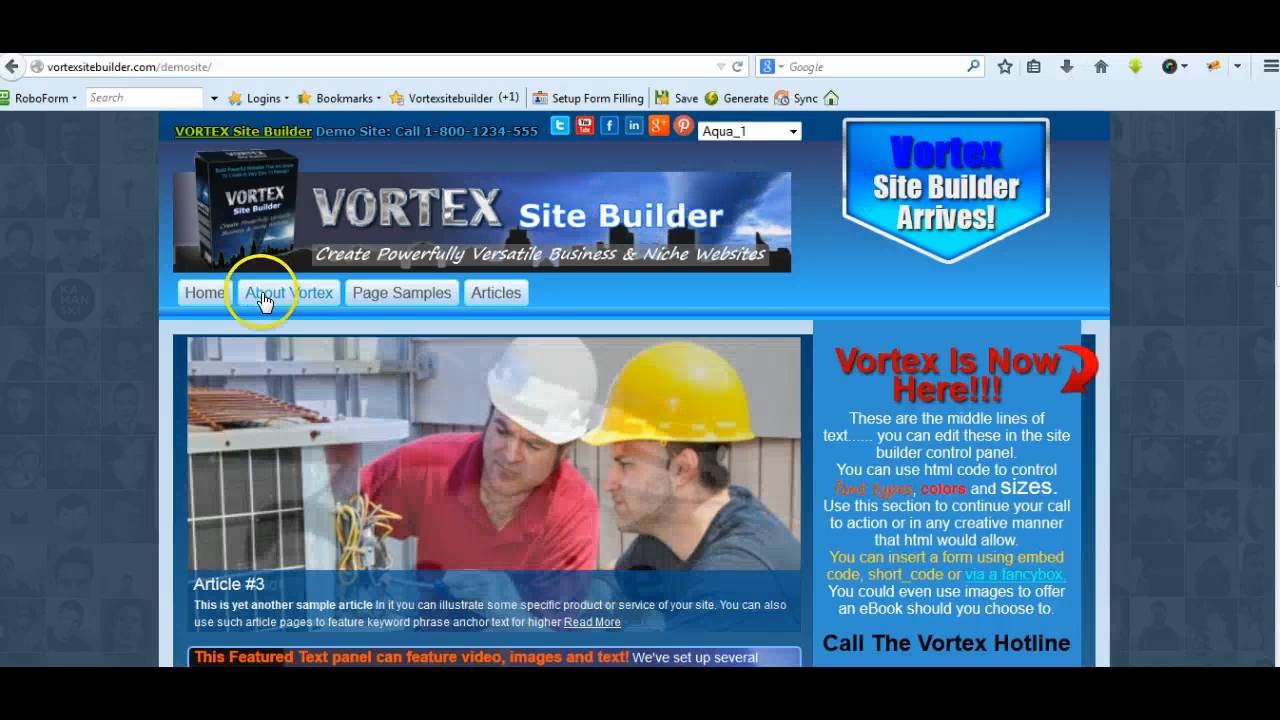
Return to the demo site and revisit the Home 2 and Home 3 layouts, ending on Home 3 with its RunClick header banner
mouse_move(200, 294)
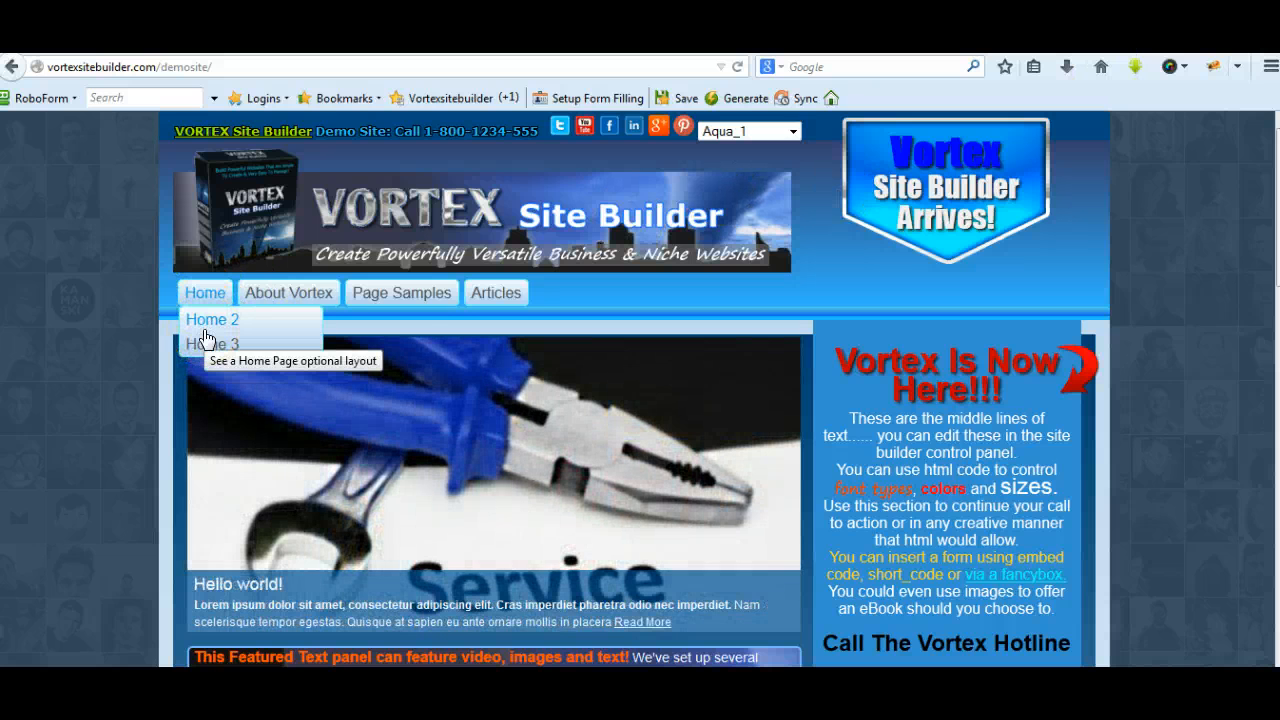
click(205, 336)
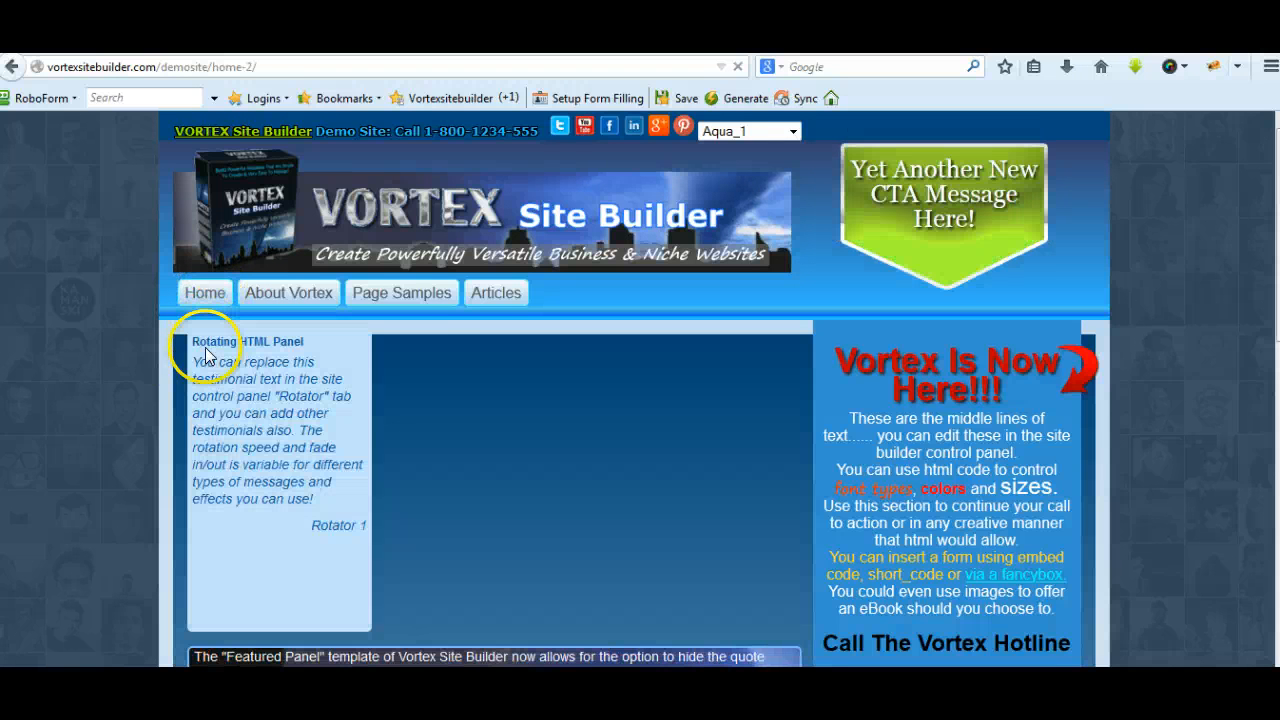
mouse_move(205, 296)
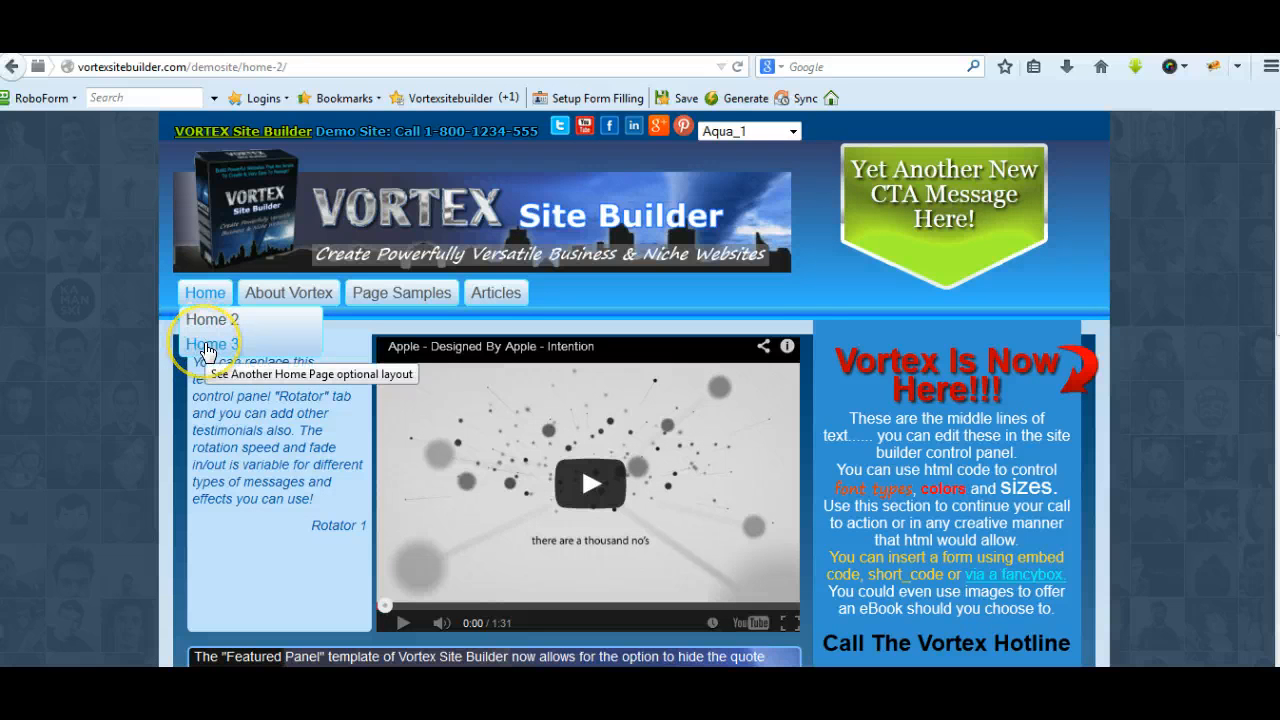
click(207, 346)
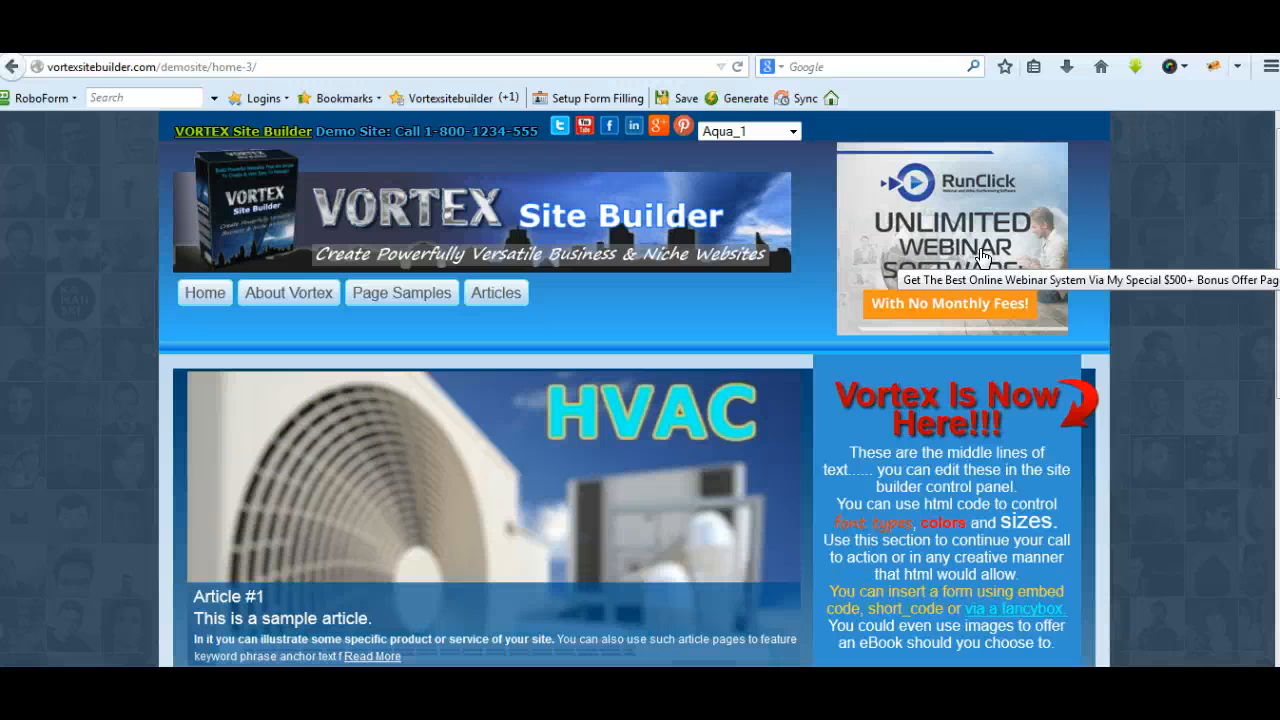
Show the Home 3 page in the WordPress editor and inspect the header's custom sidebar choices under Vortex: Layout options
click(897, 69)
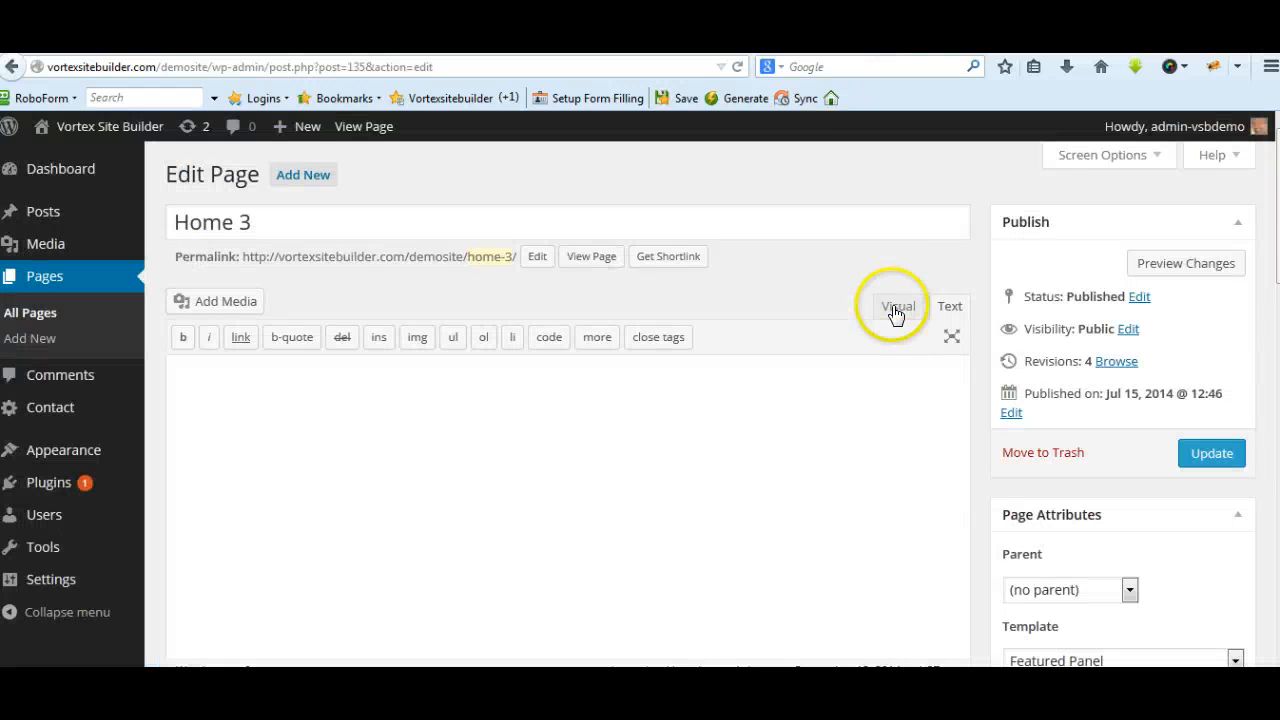
scroll(686, 354, down, 3)
scroll(686, 354, up, 3)
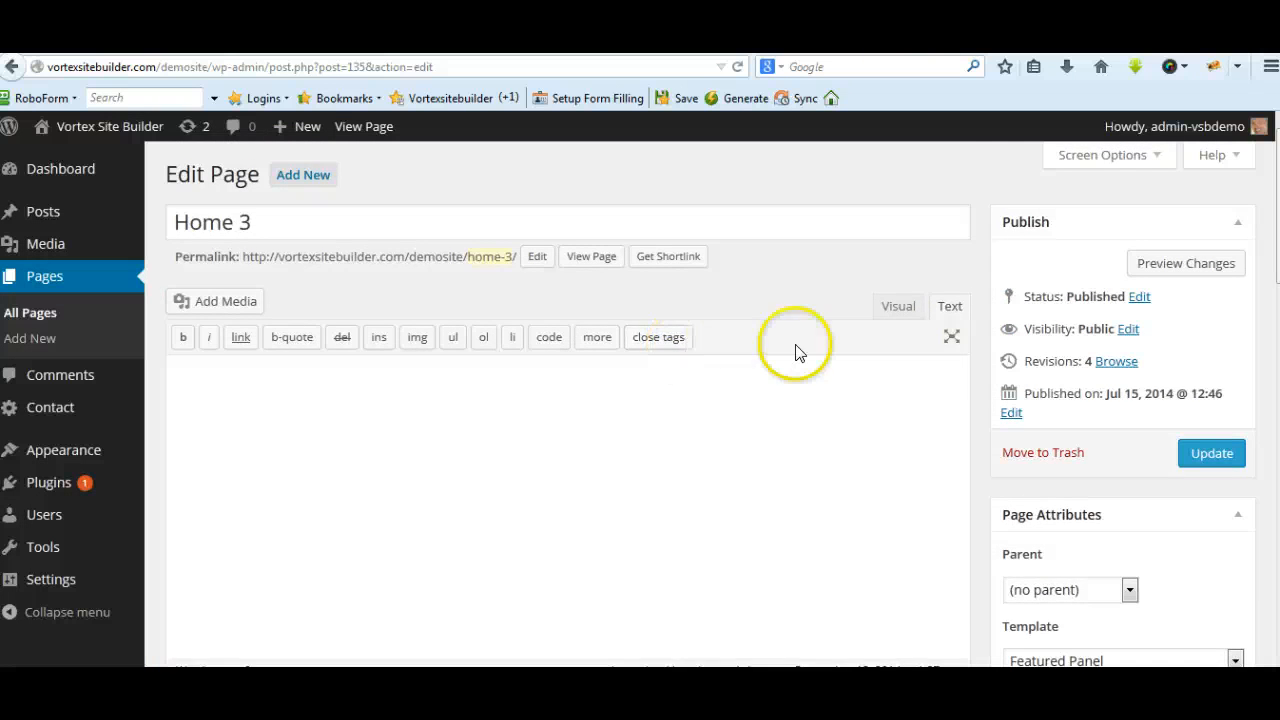
scroll(797, 349, down, 4)
scroll(990, 385, down, 3)
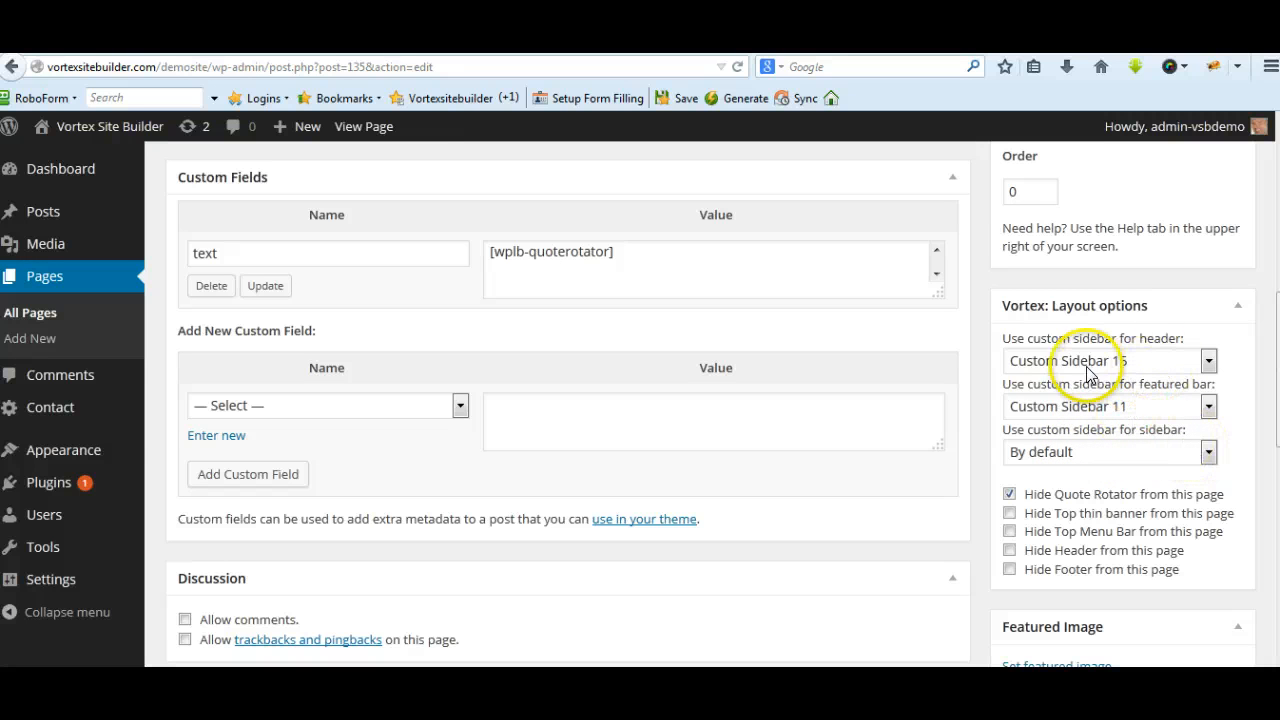
click(1208, 363)
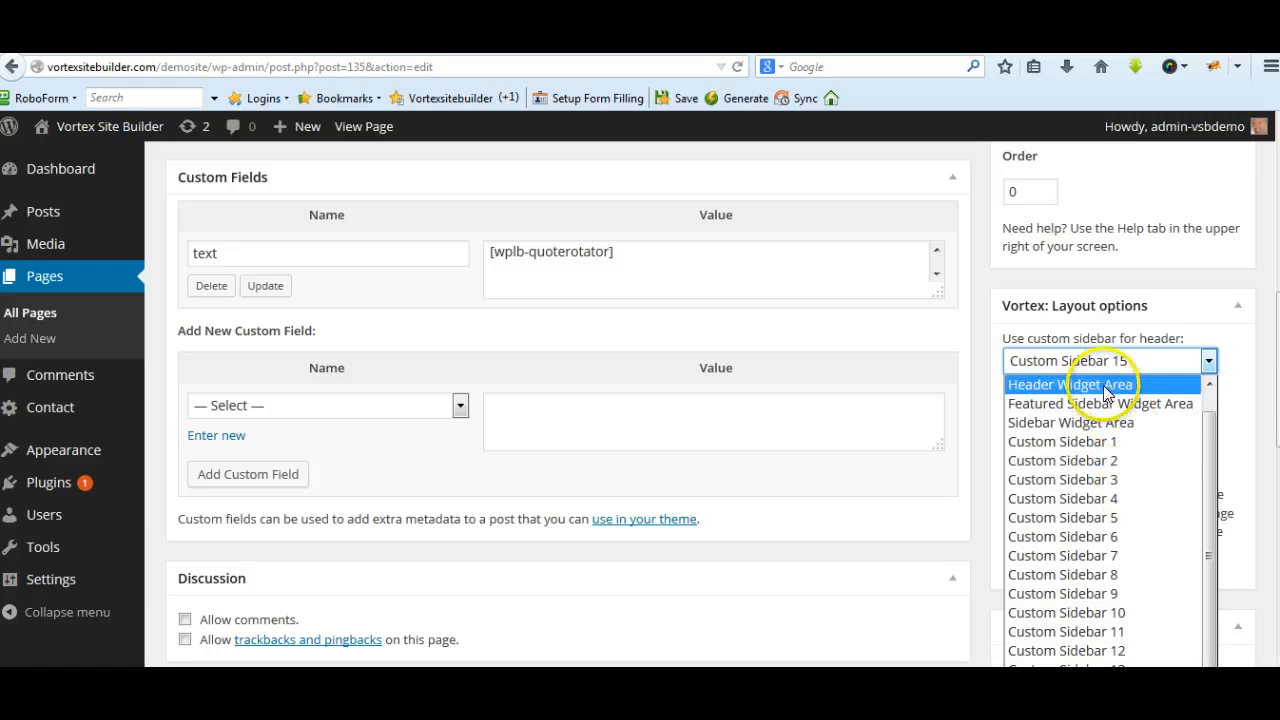
click(940, 40)
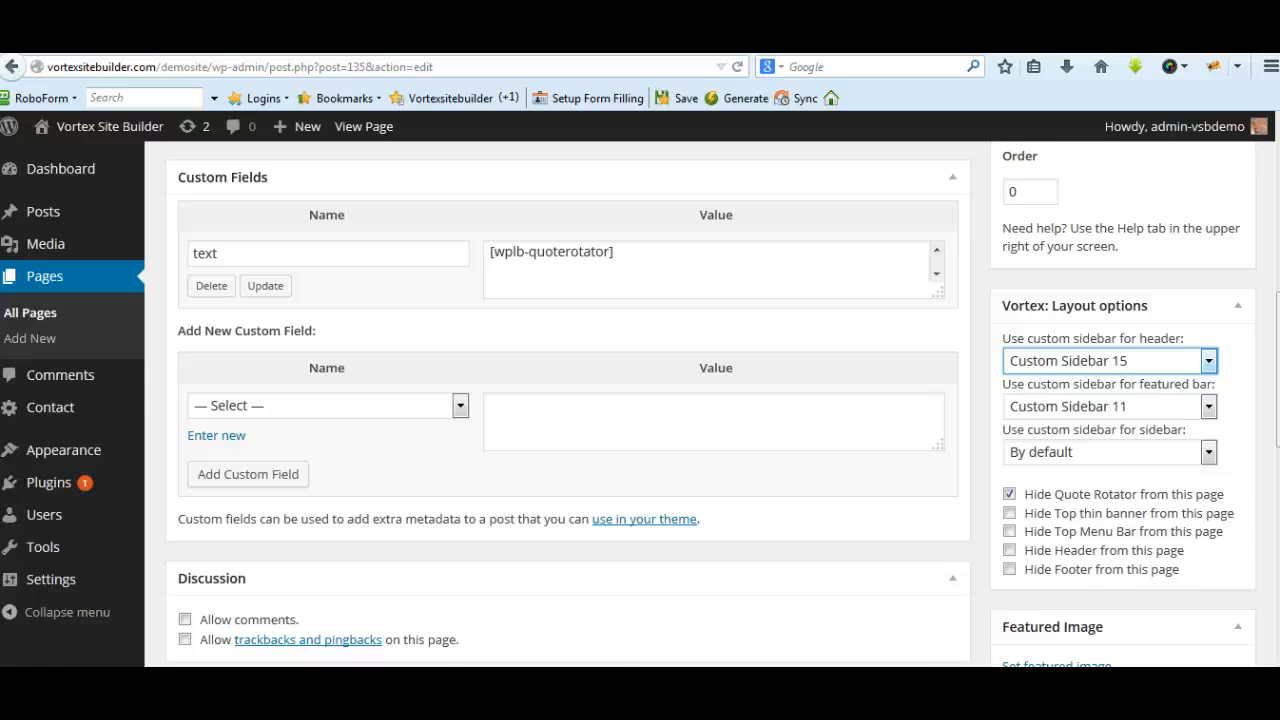
Switch to the Widgets page and look through the header, featured and custom sidebar areas down to Custom Sidebar 15
click(932, 42)
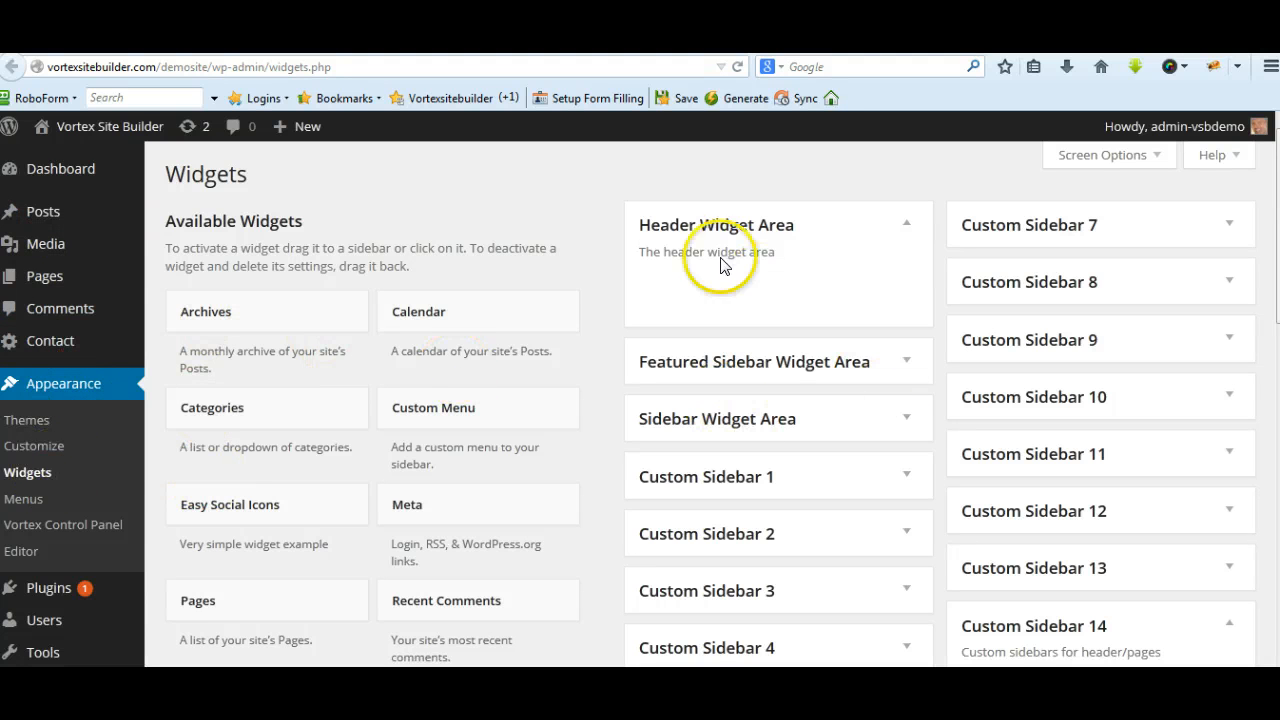
scroll(968, 268, down, 2)
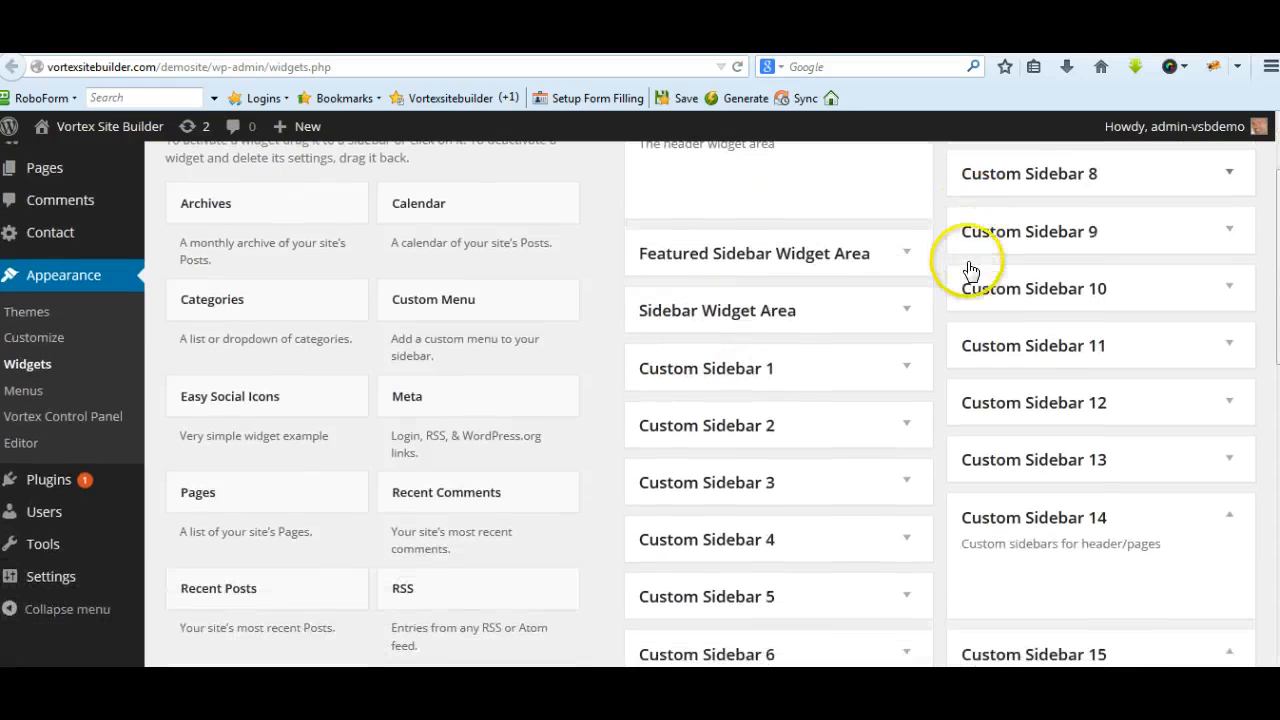
scroll(921, 318, up, 1)
scroll(880, 300, up, 1)
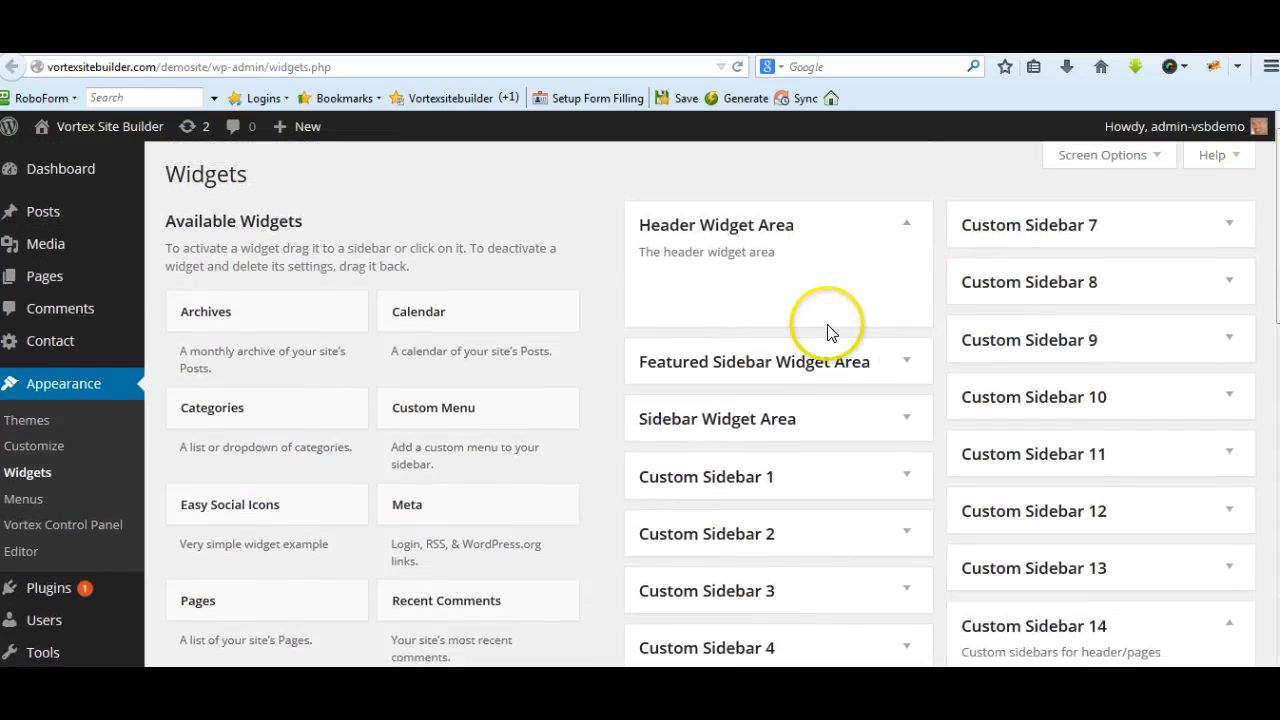
scroll(835, 350, down, 2)
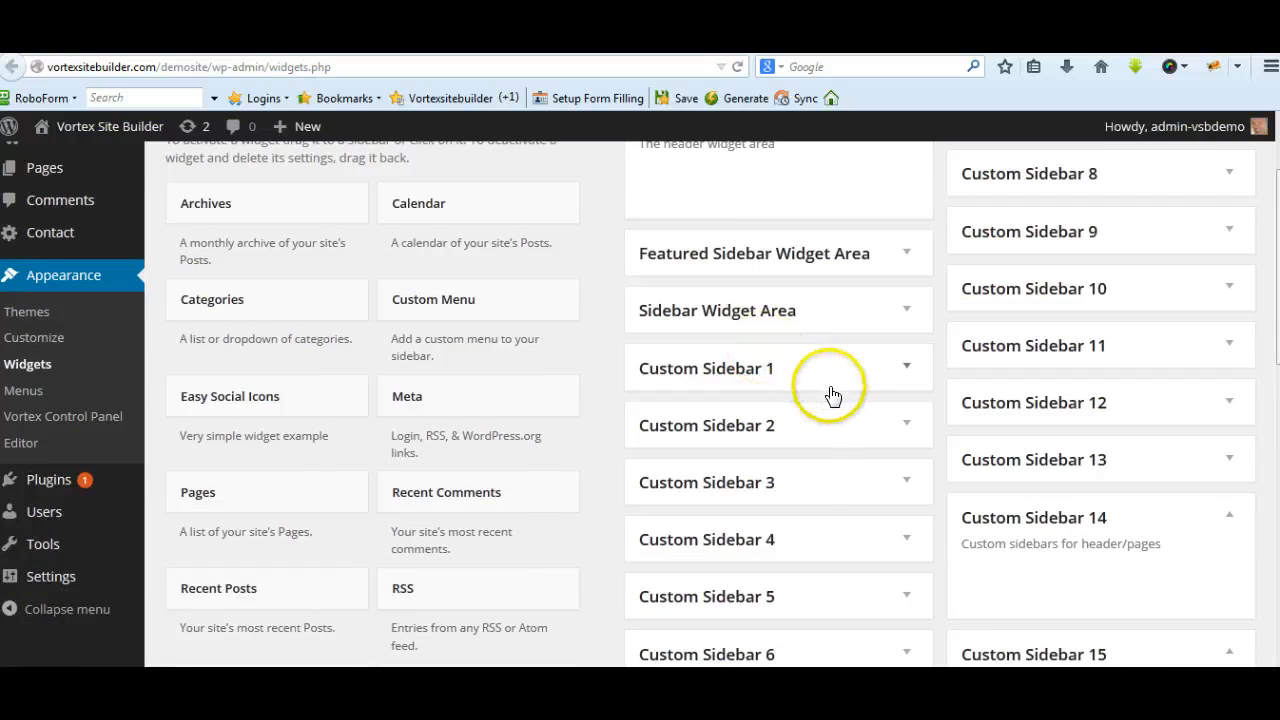
scroll(790, 370, up, 2)
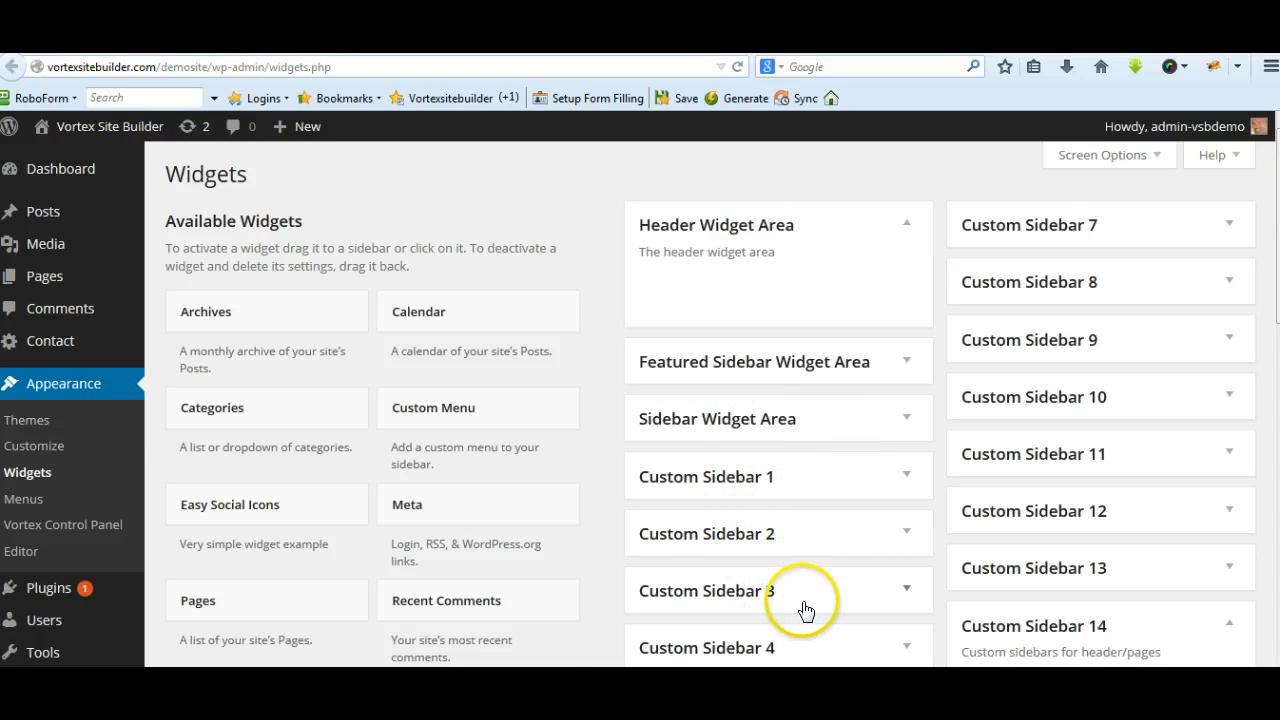
scroll(808, 602, down, 2)
scroll(814, 604, down, 2)
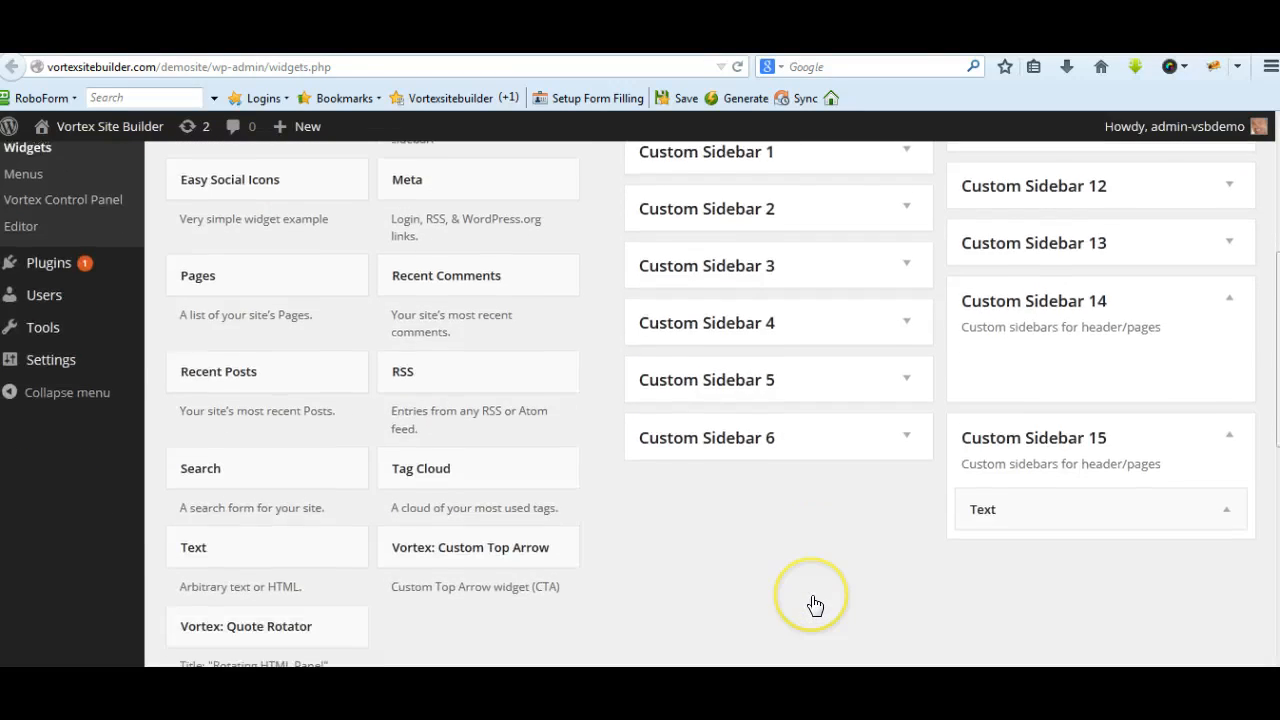
scroll(812, 604, down, 2)
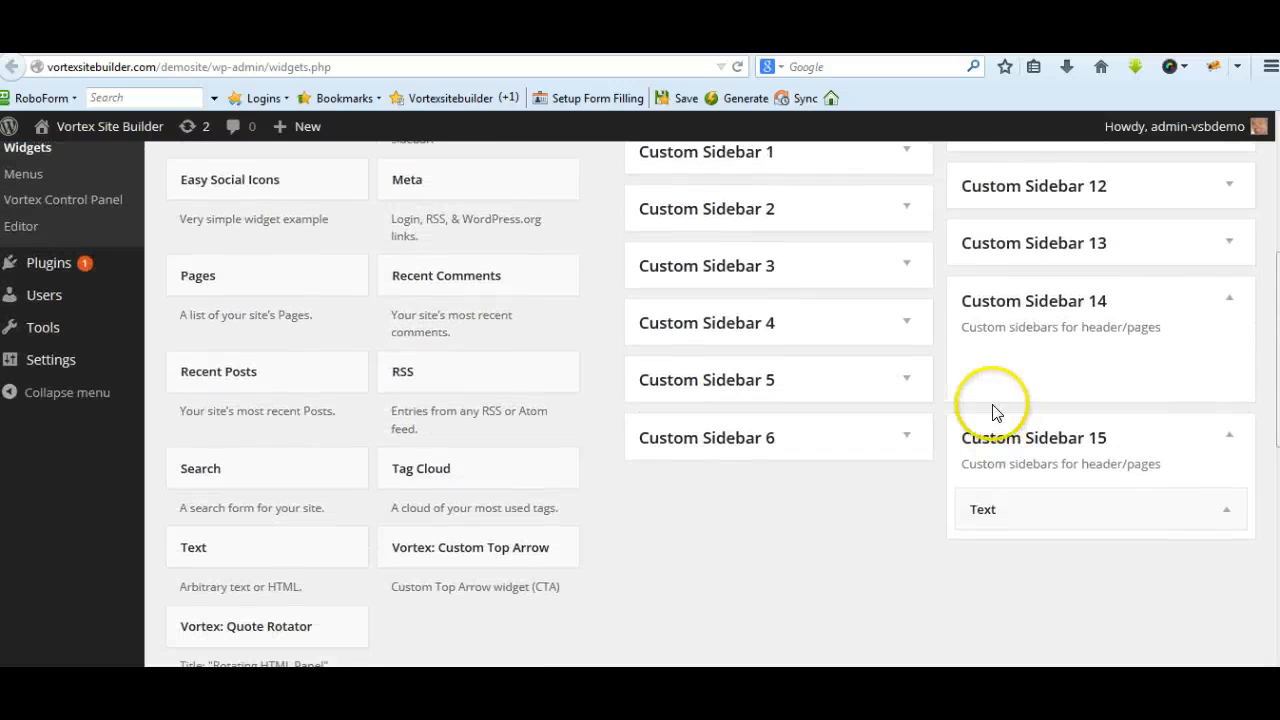
Expand the Text widget in Custom Sidebar 15 to examine its banner HTML code, and collapse it again
click(1228, 513)
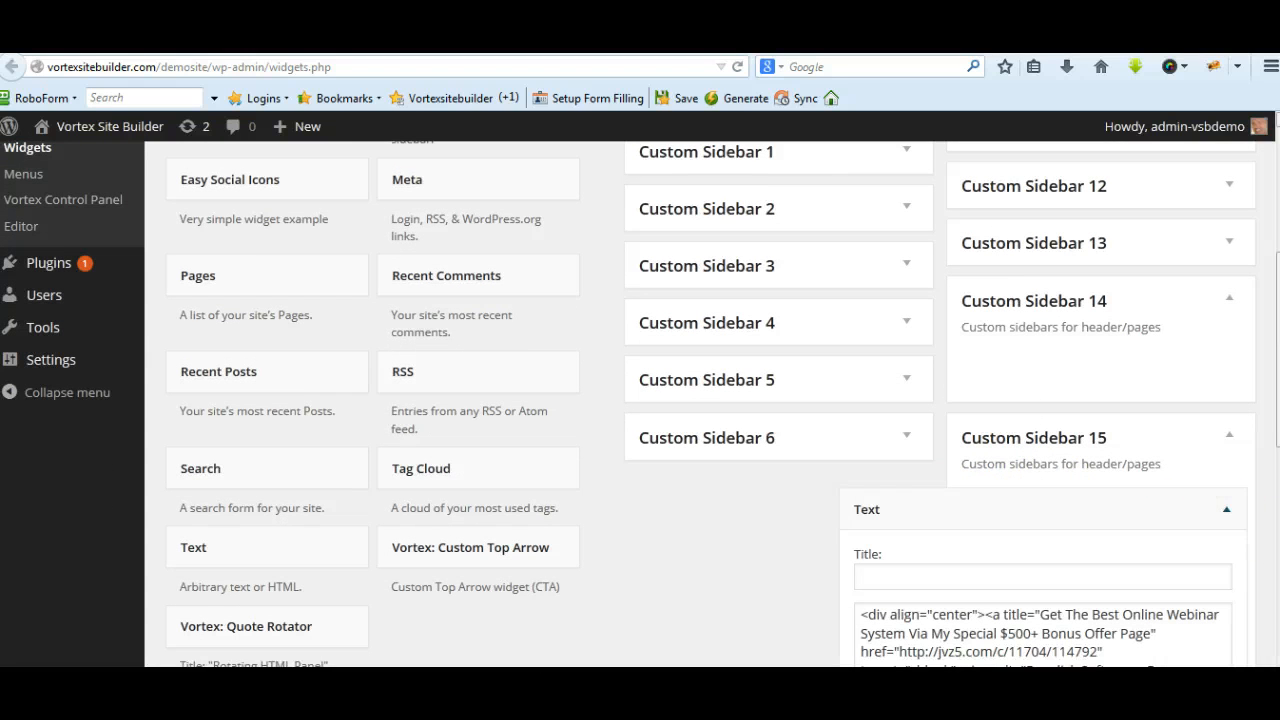
scroll(640, 404, down, 2)
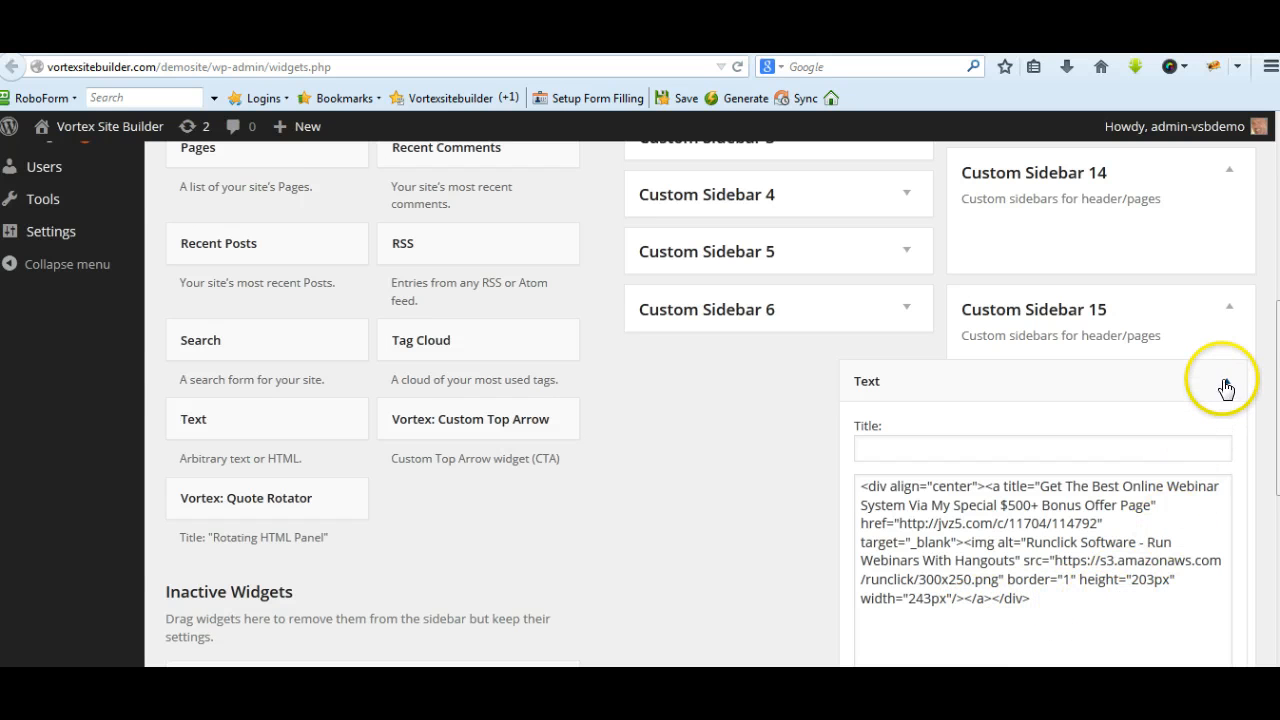
click(1228, 308)
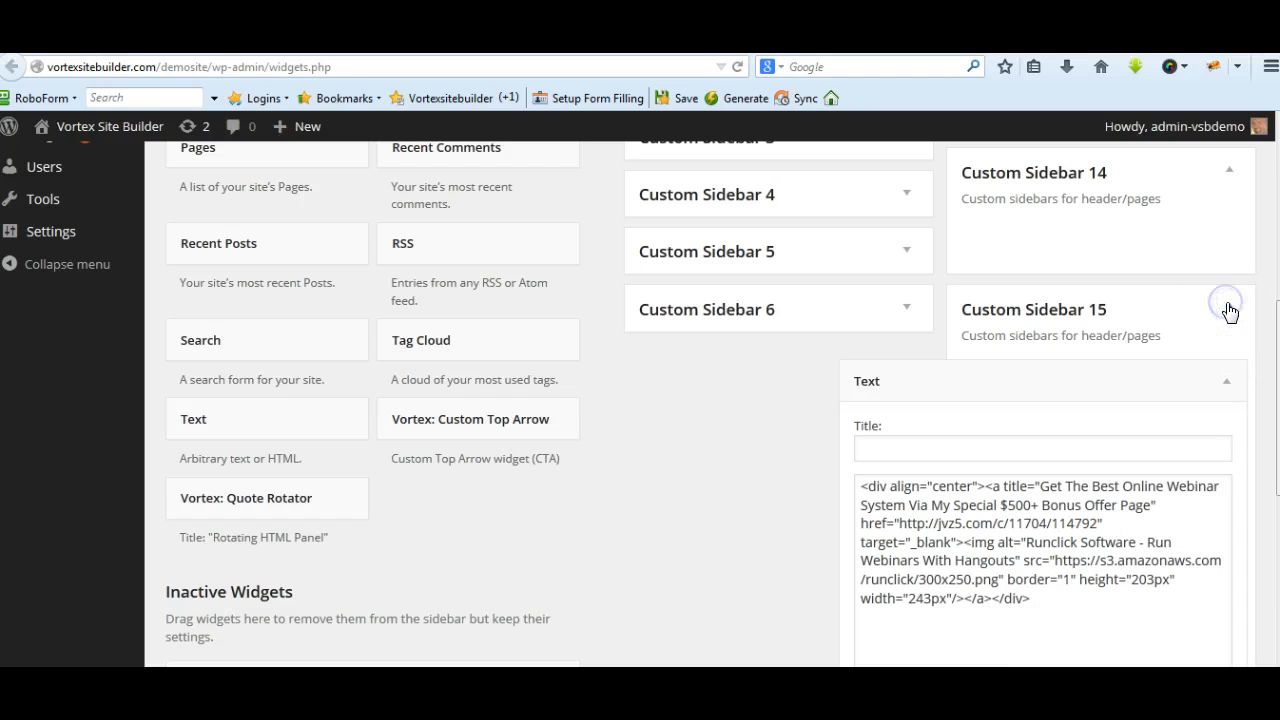
click(1228, 382)
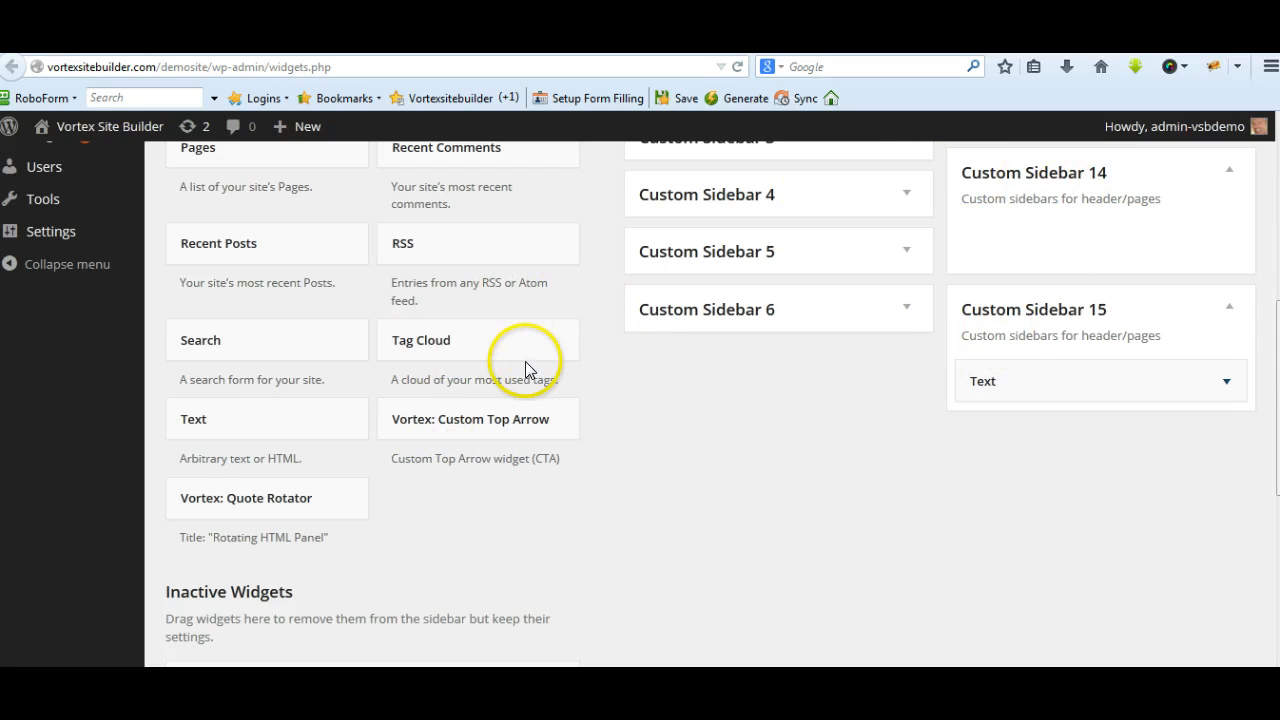
Add a Text widget to Custom Sidebar 14 and place the cursor in its content area
click(345, 414)
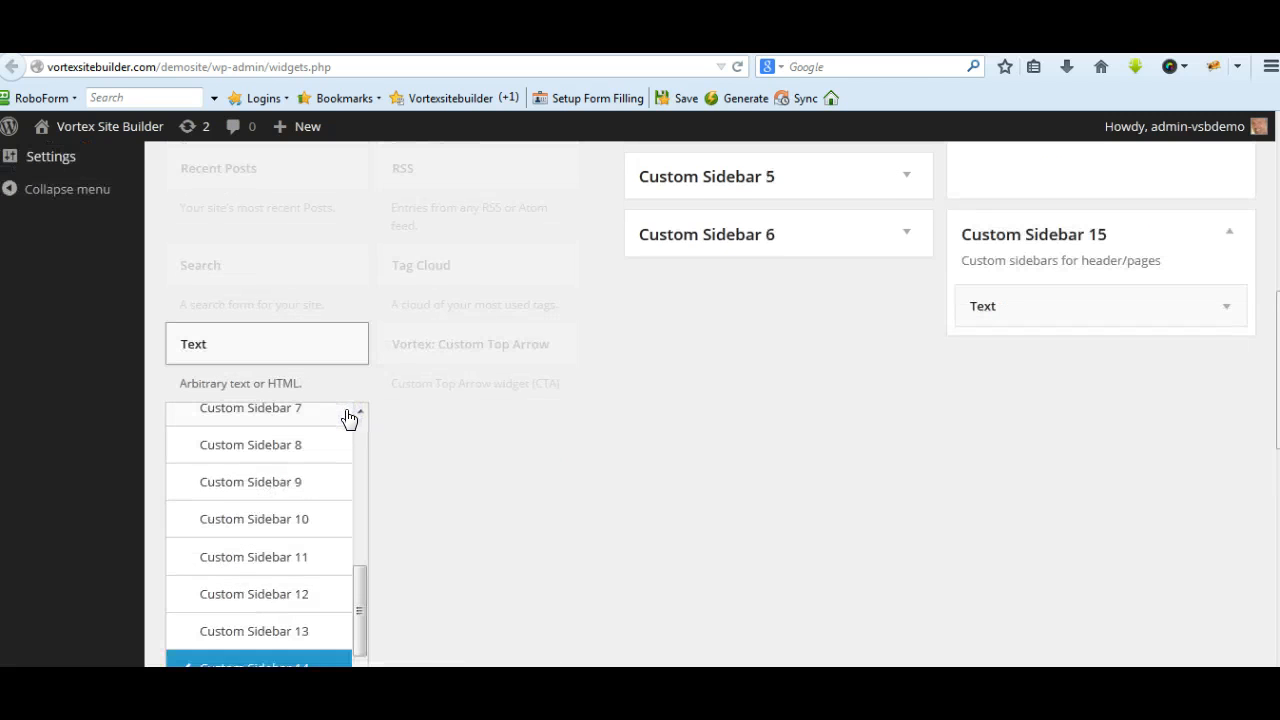
scroll(402, 486, down, 2)
scroll(403, 486, up, 1)
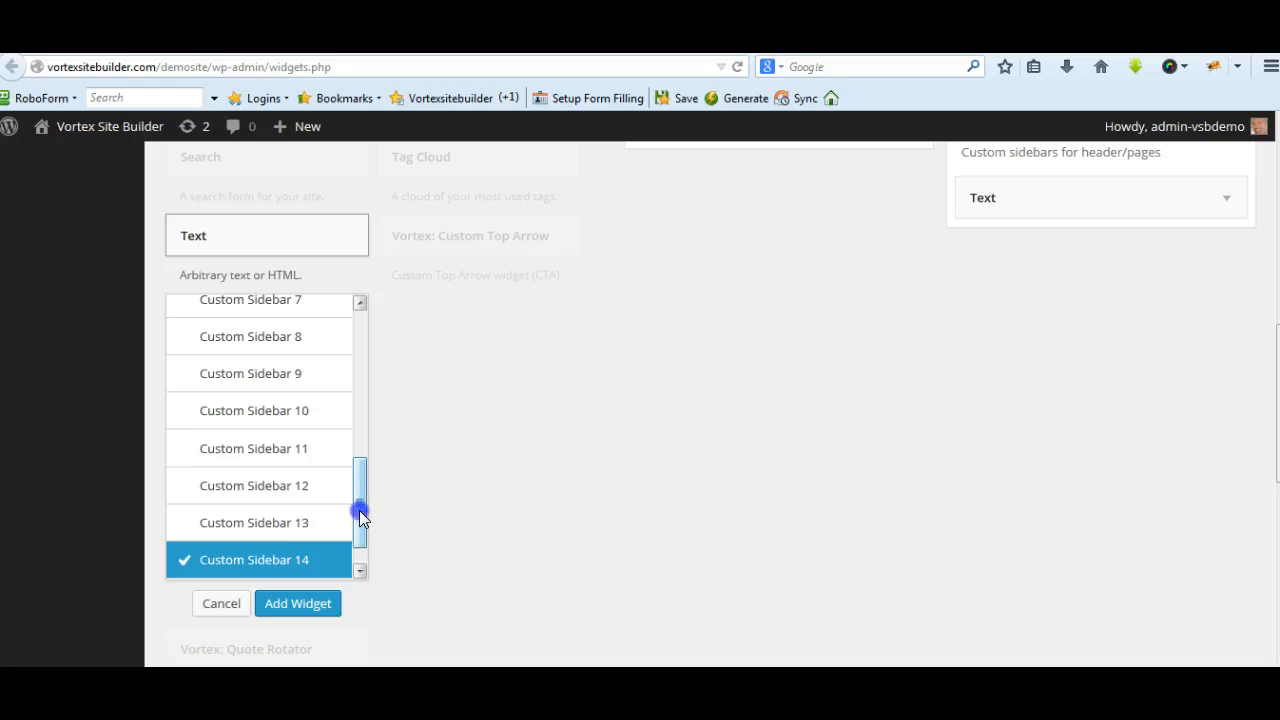
scroll(359, 515, down, 1)
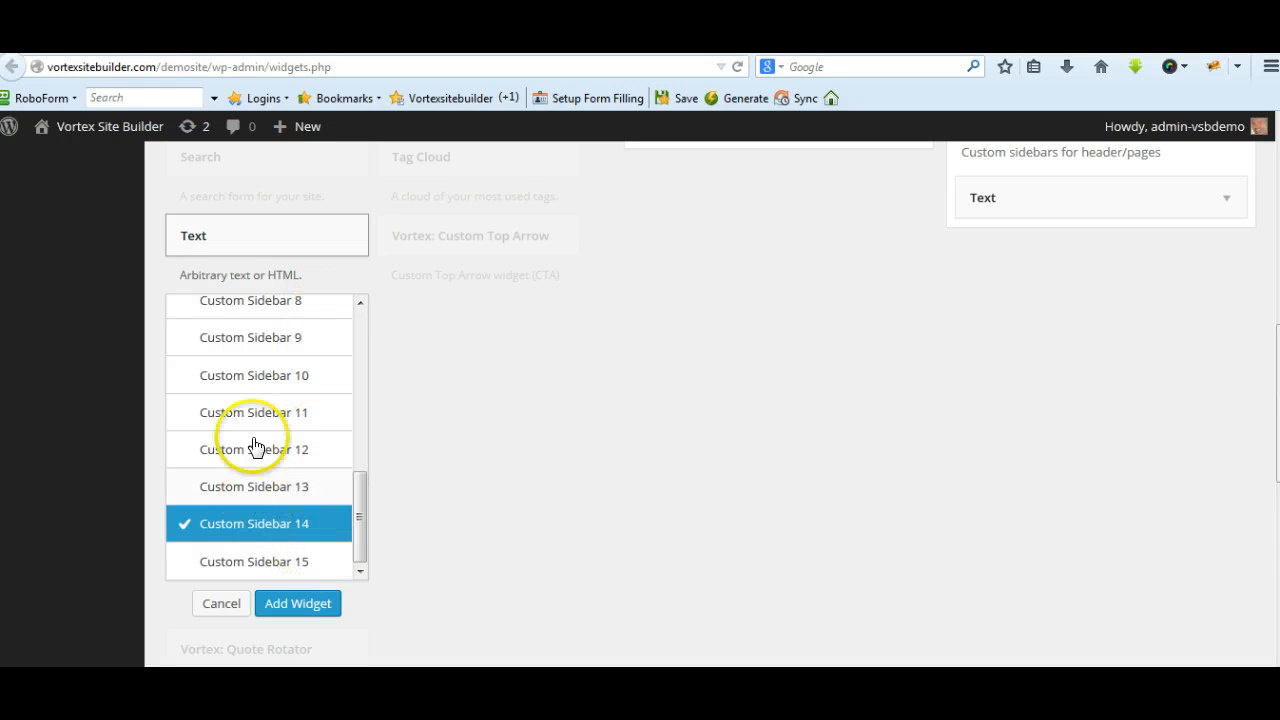
click(276, 488)
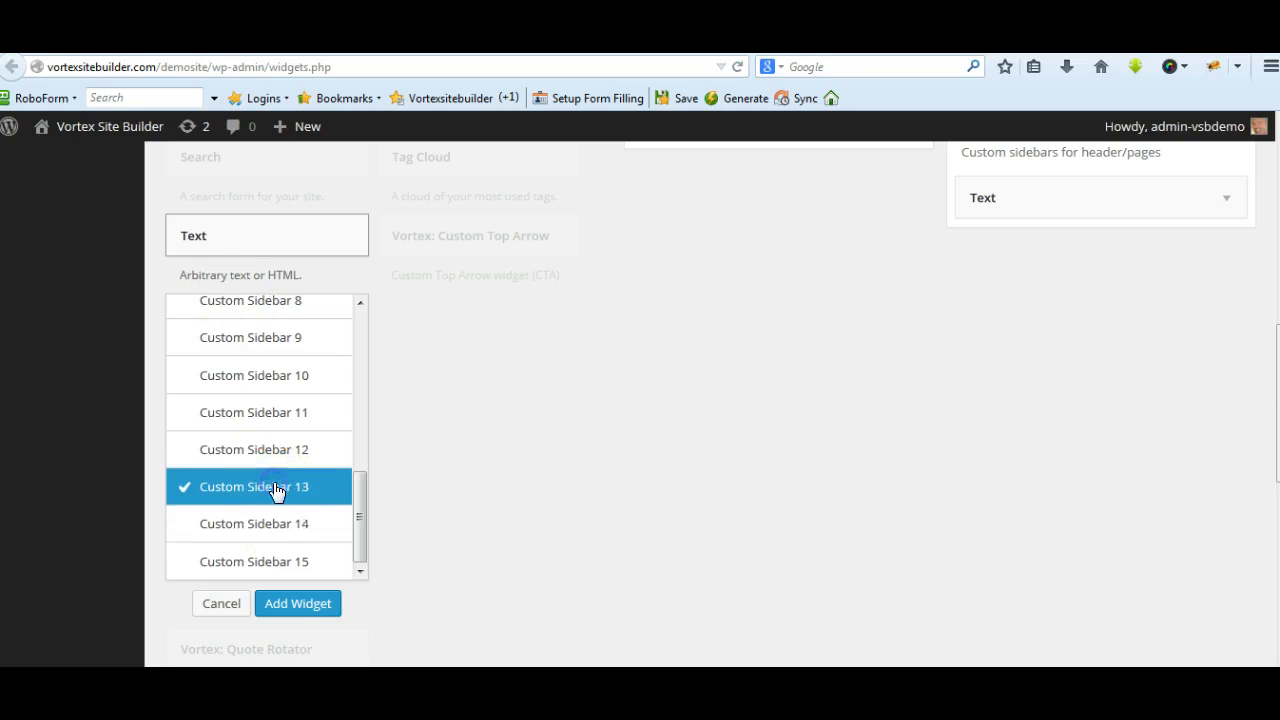
click(274, 525)
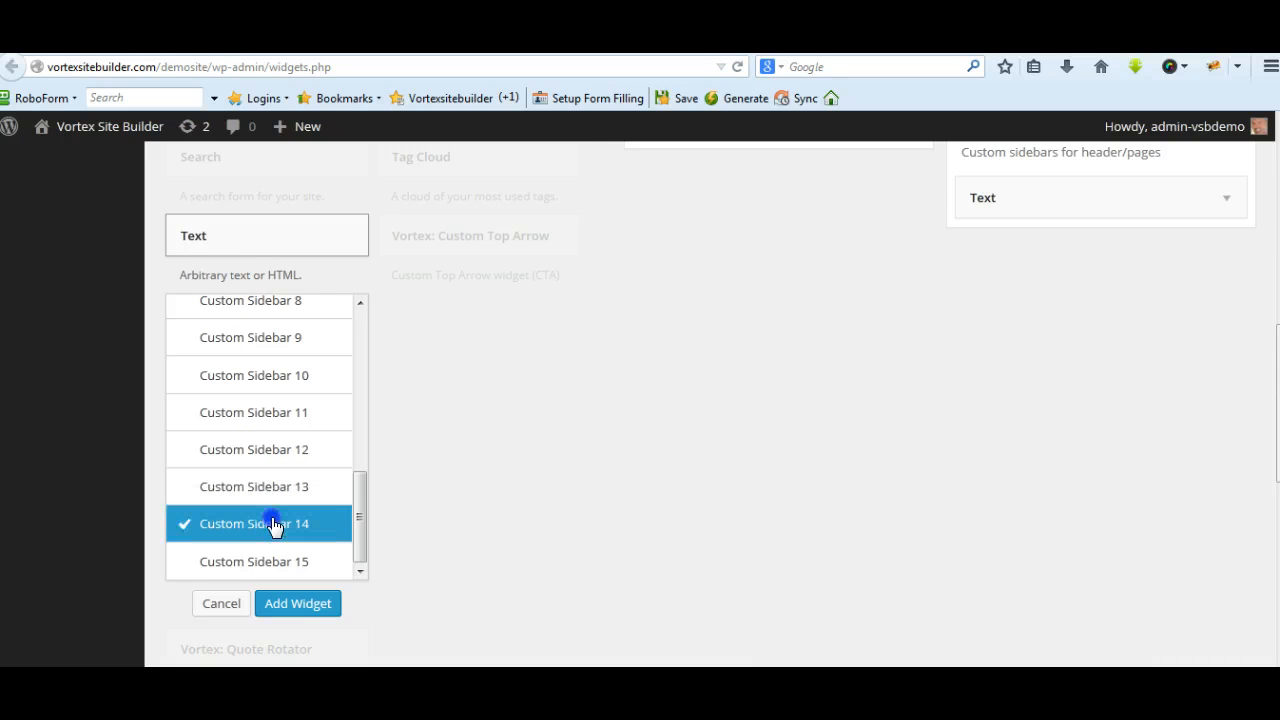
click(312, 605)
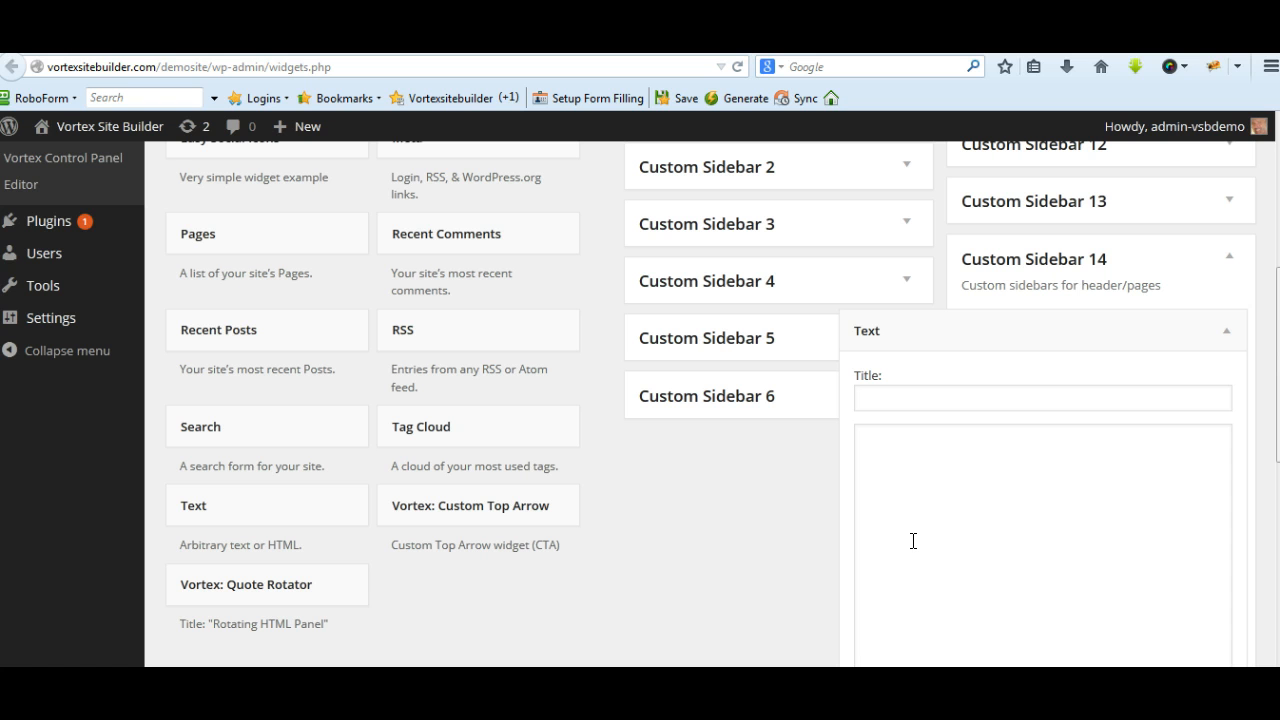
click(965, 534)
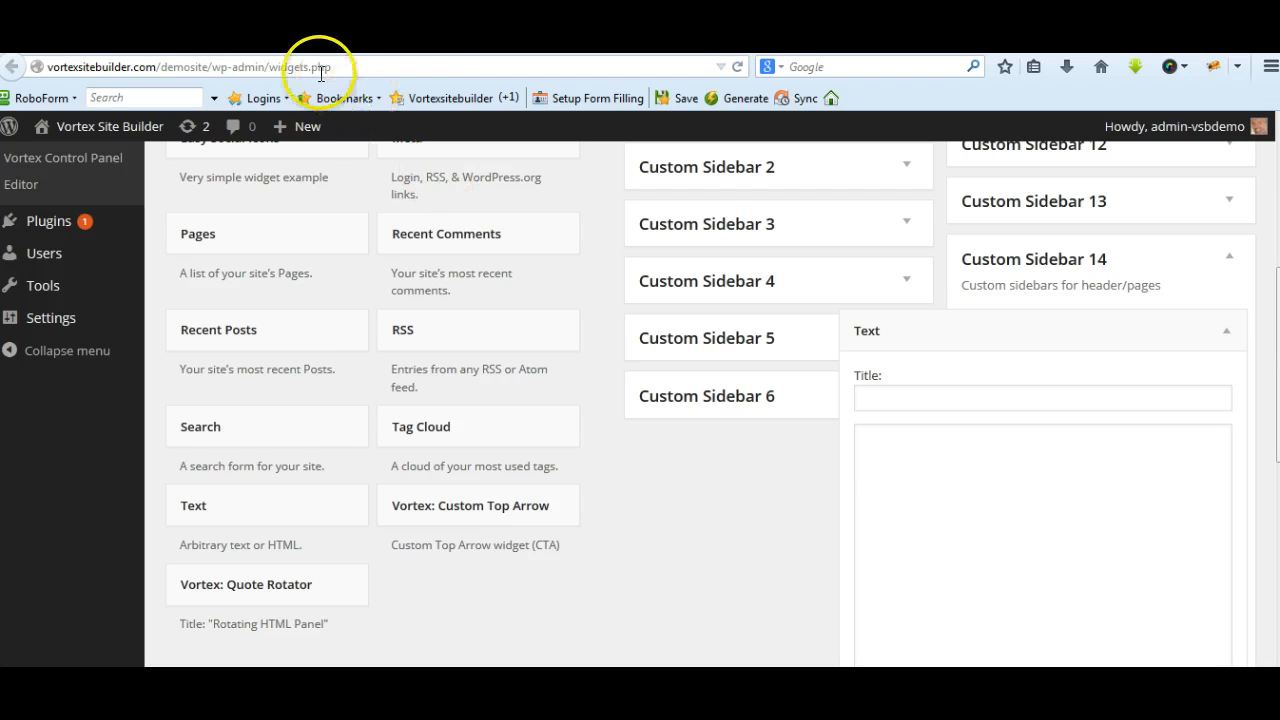
Switch to the Vortex Site Builder YouTube channel, open the video "The Vortex Site Builder" and copy its embed code
click(298, 38)
scroll(817, 650, down, 1)
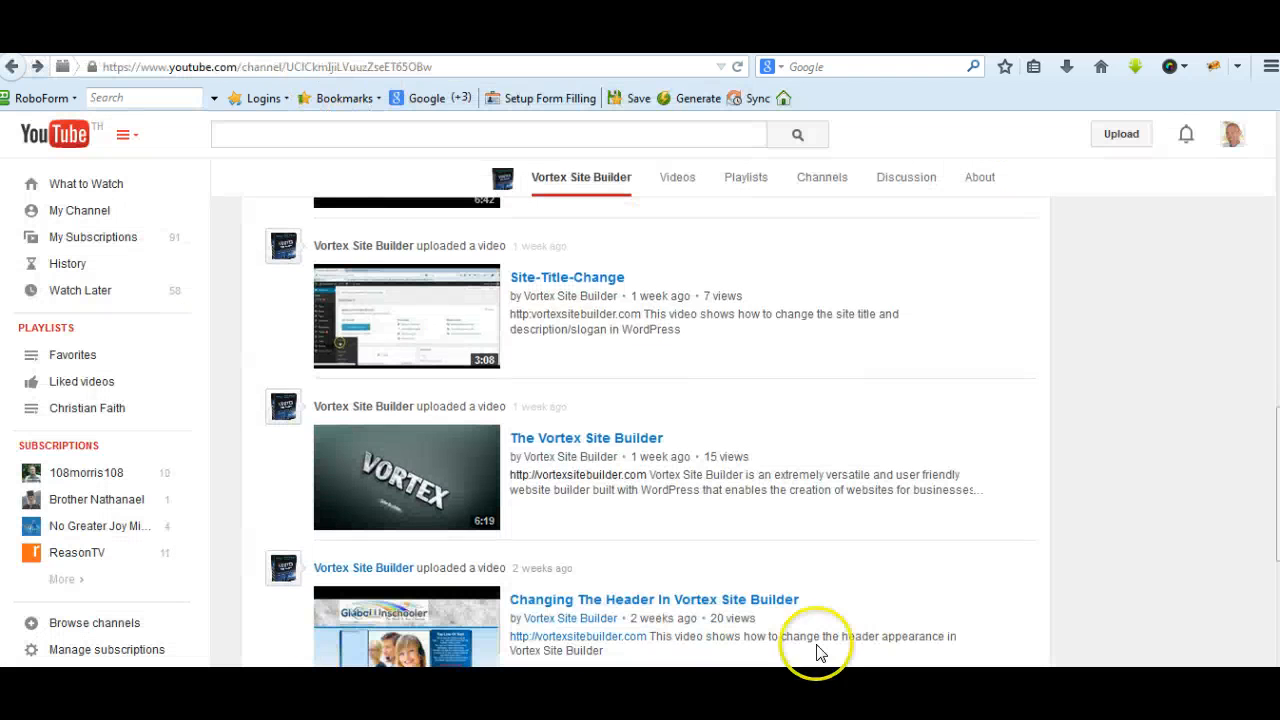
click(370, 472)
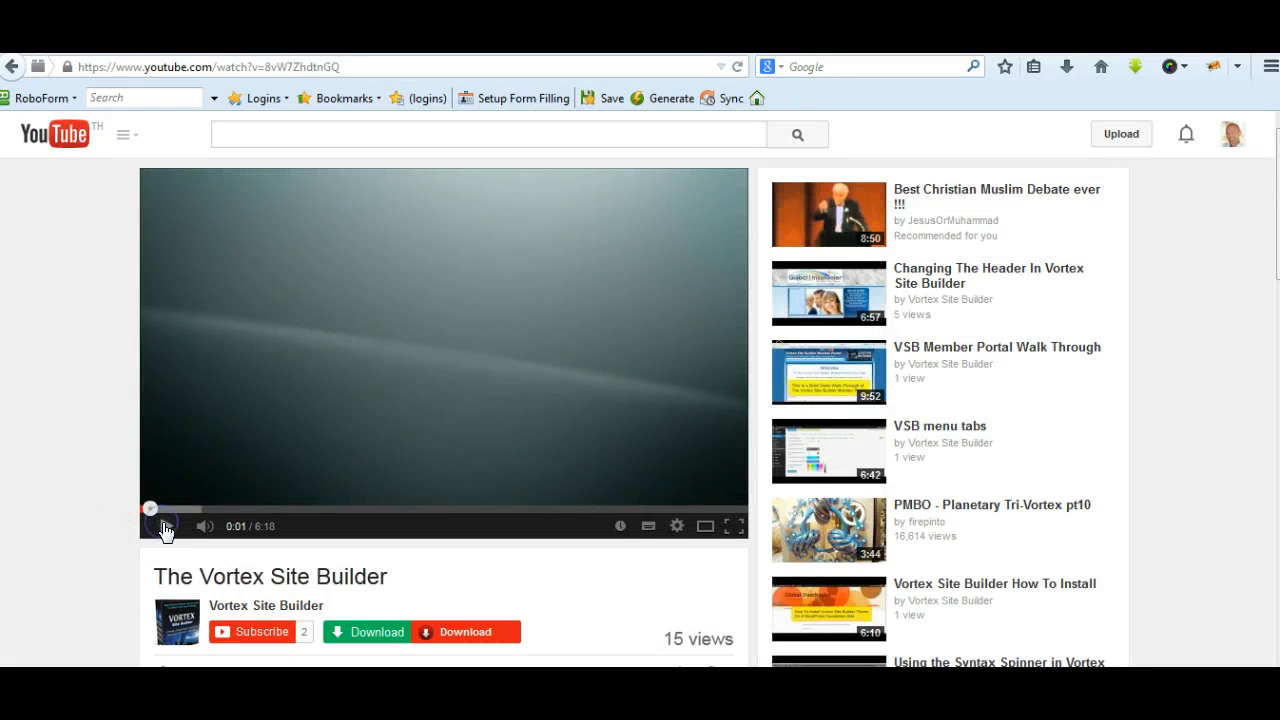
right_click(472, 325)
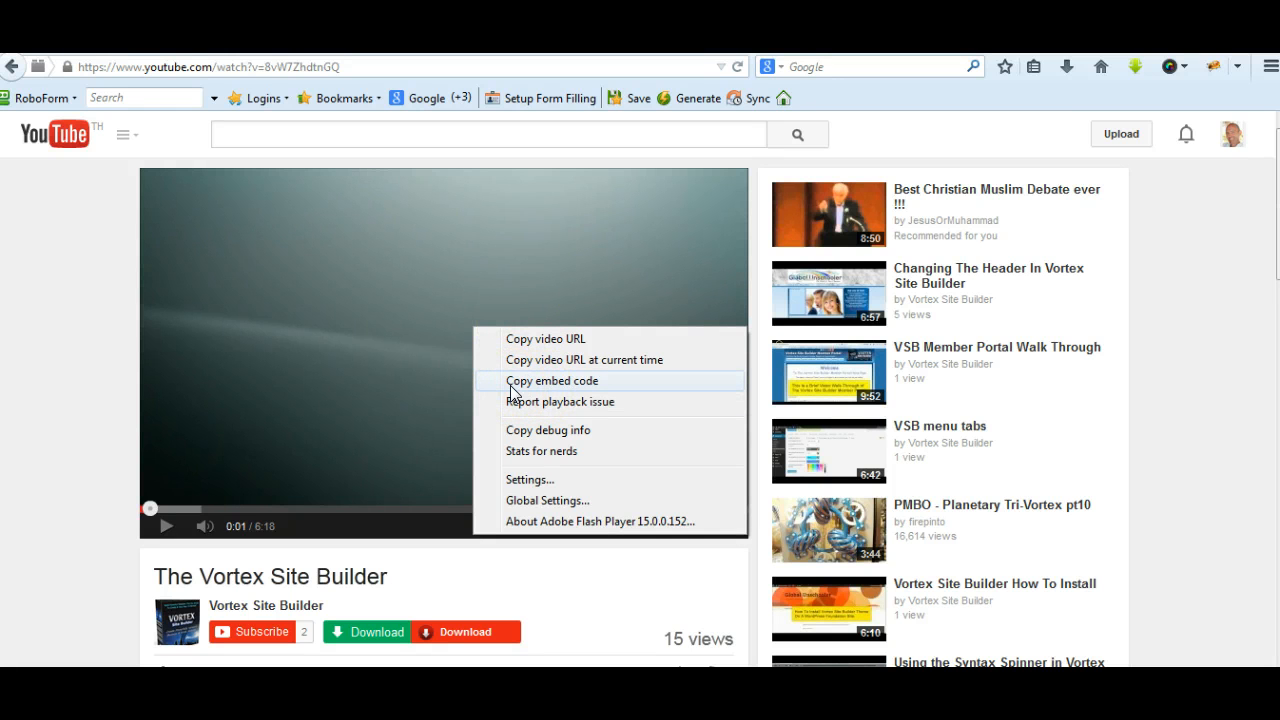
click(527, 381)
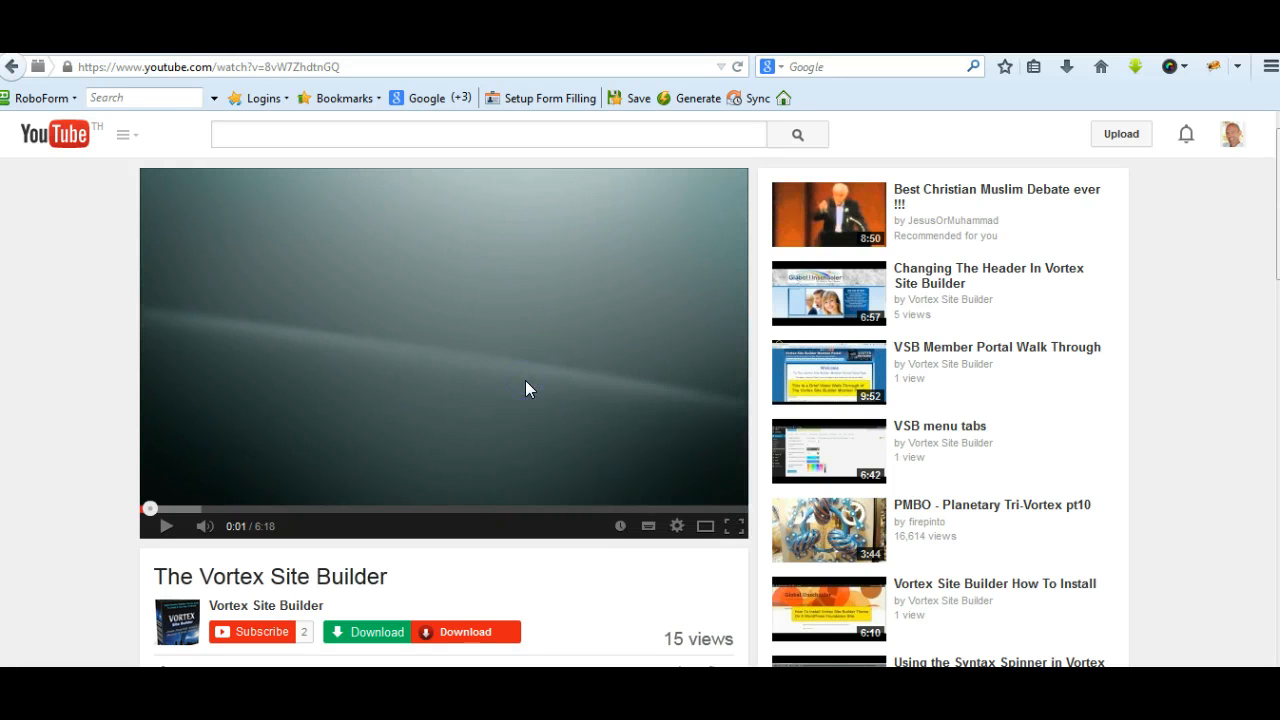
Switch to Notepad, paste the video's embed code into the blank document and minimize the window
key(alt+Tab)
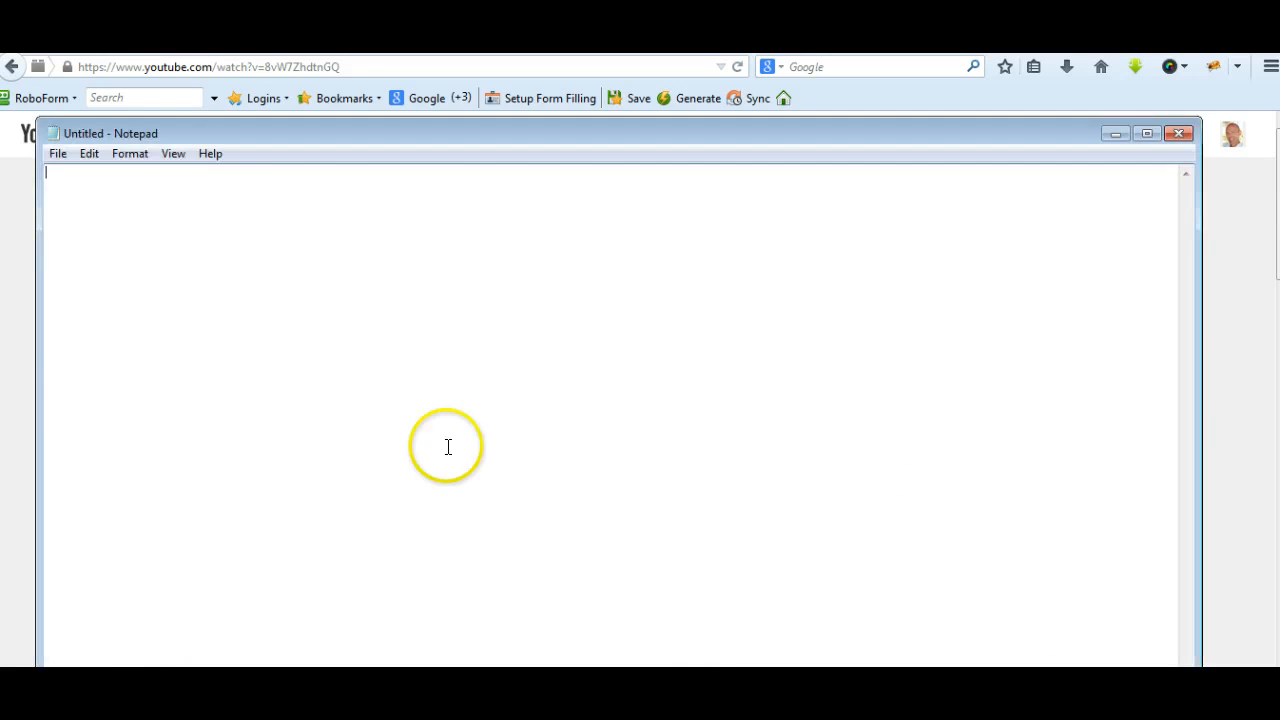
right_click(417, 349)
click(463, 431)
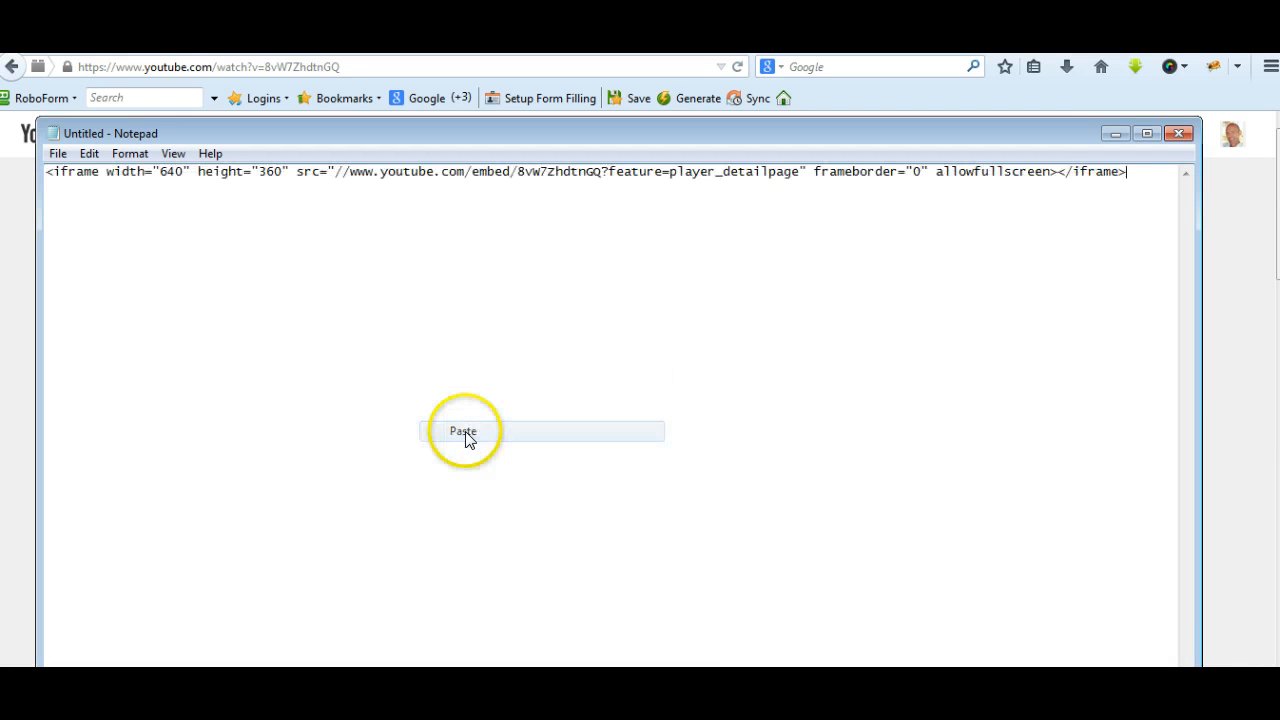
click(1116, 134)
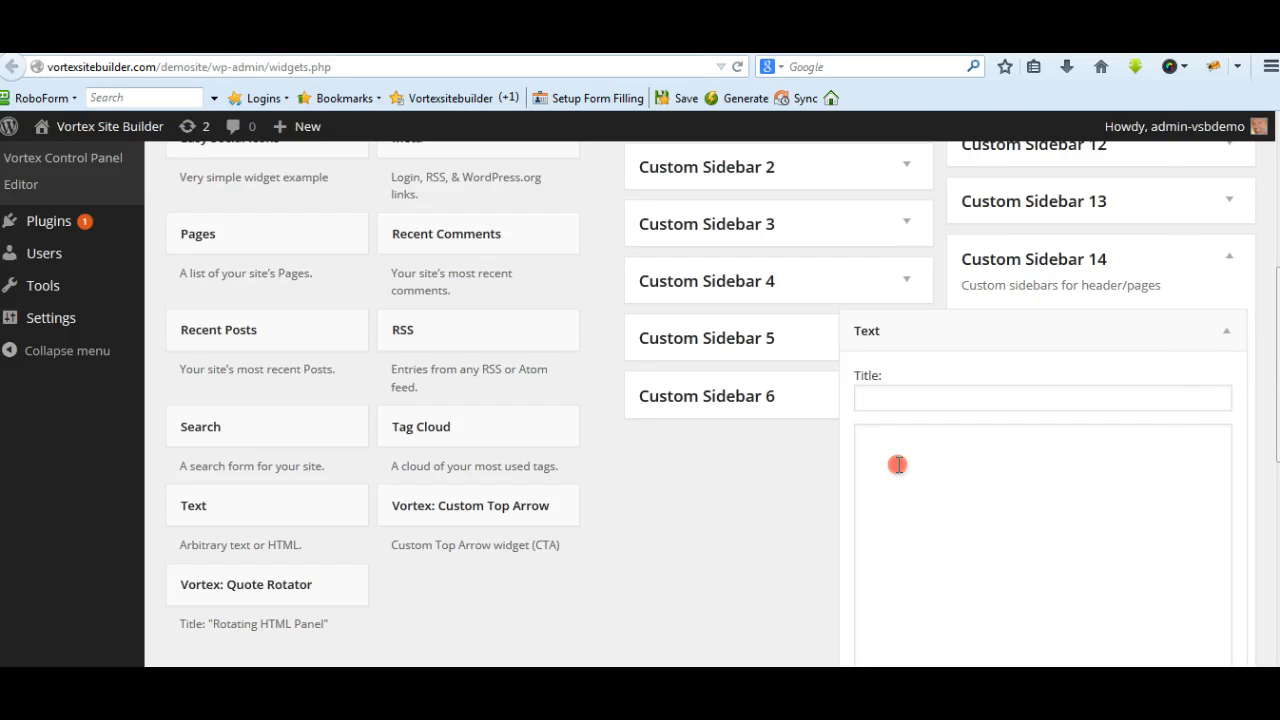
Return to the Widgets page and paste the YouTube embed code into the Custom Sidebar 14 Text widget
right_click(899, 463)
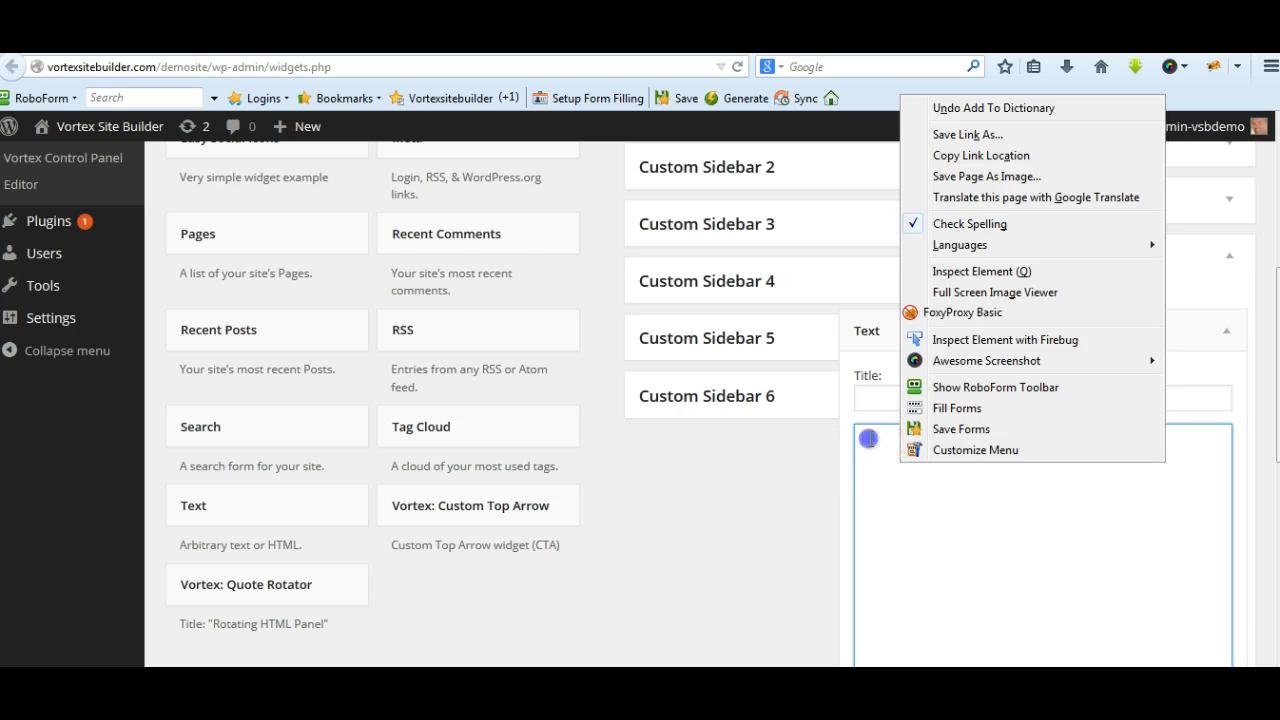
click(868, 438)
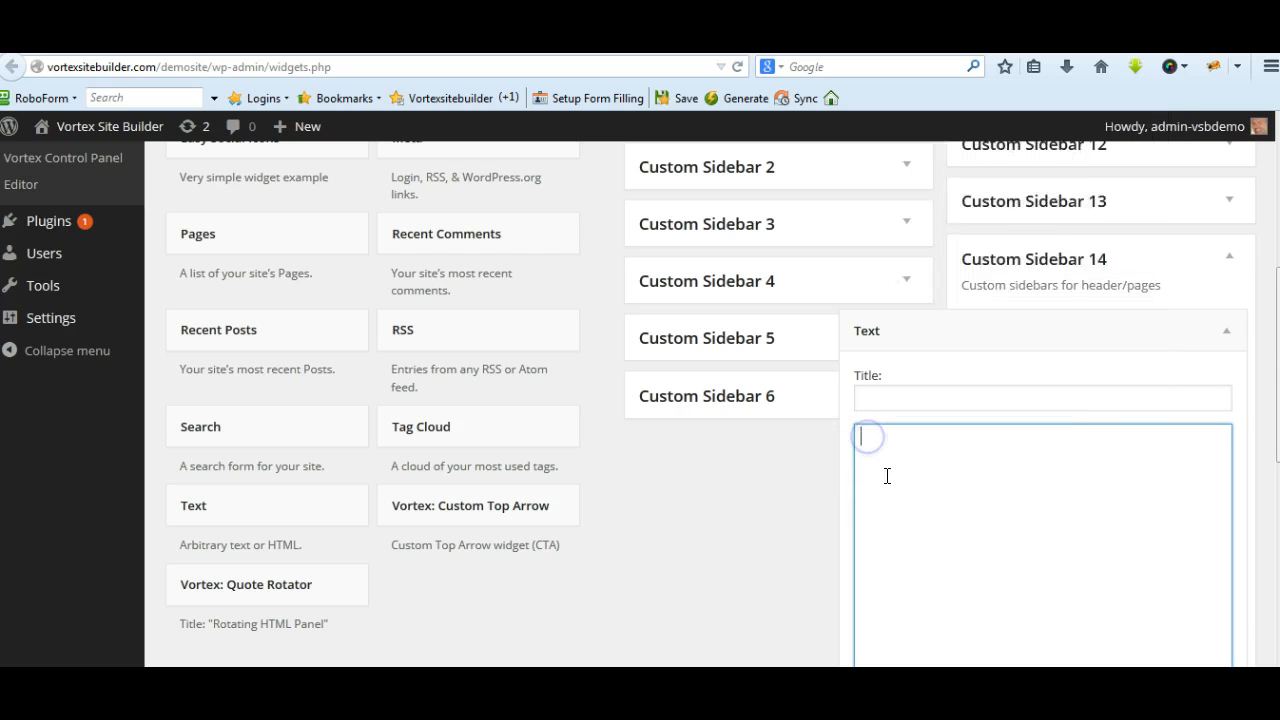
key(ctrl+v)
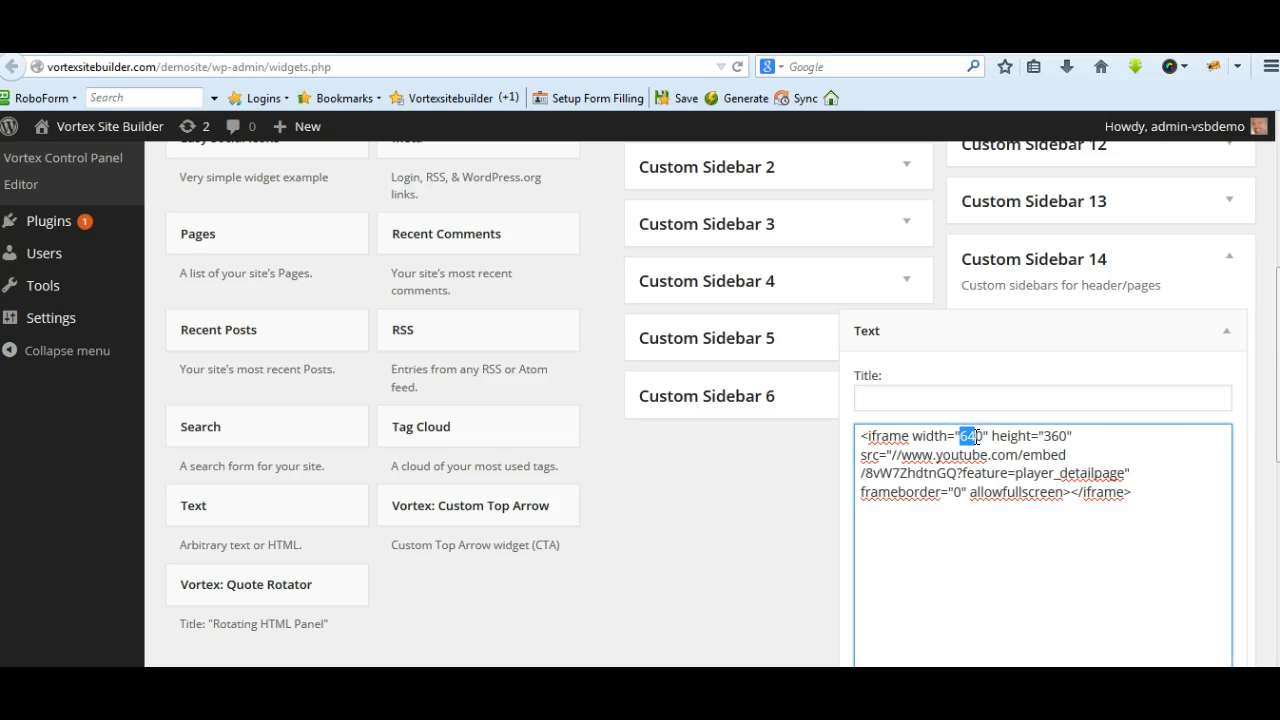
Set the iframe's width to 280 and height to 180 in the embed code, then save and close the Text widget
text(28)
key(Delete)
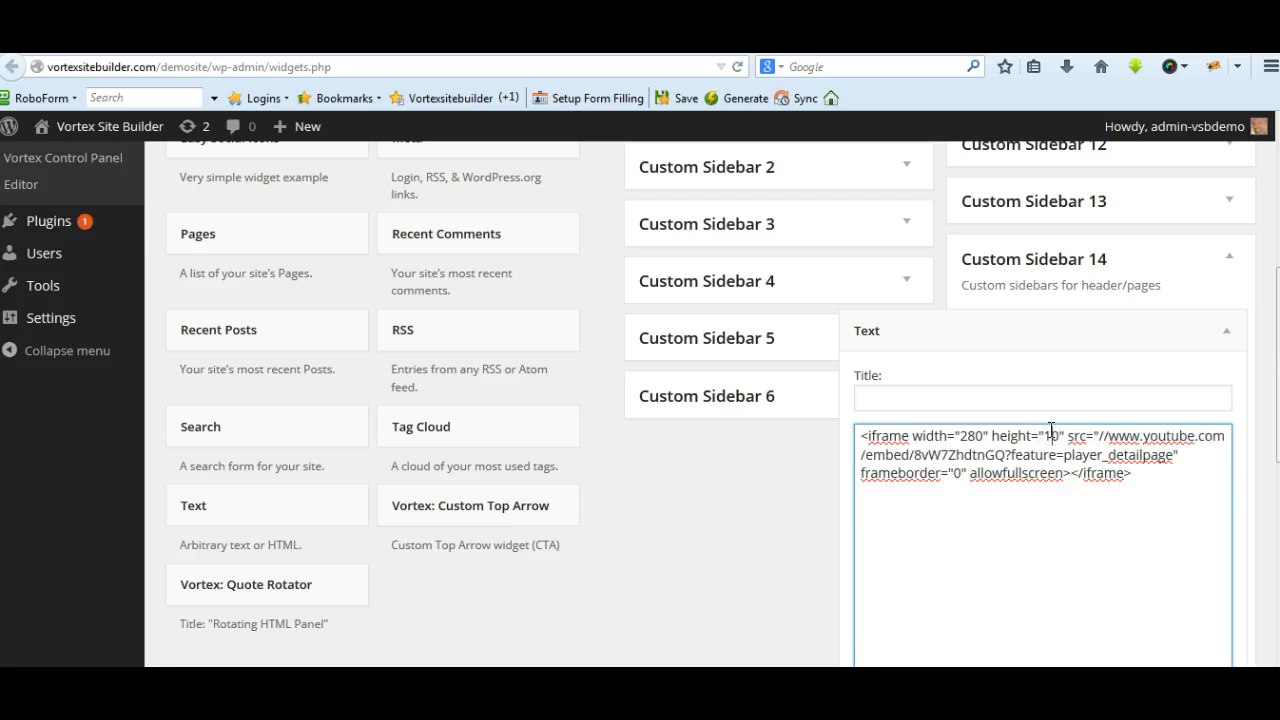
text(8)
scroll(1114, 557, down, 3)
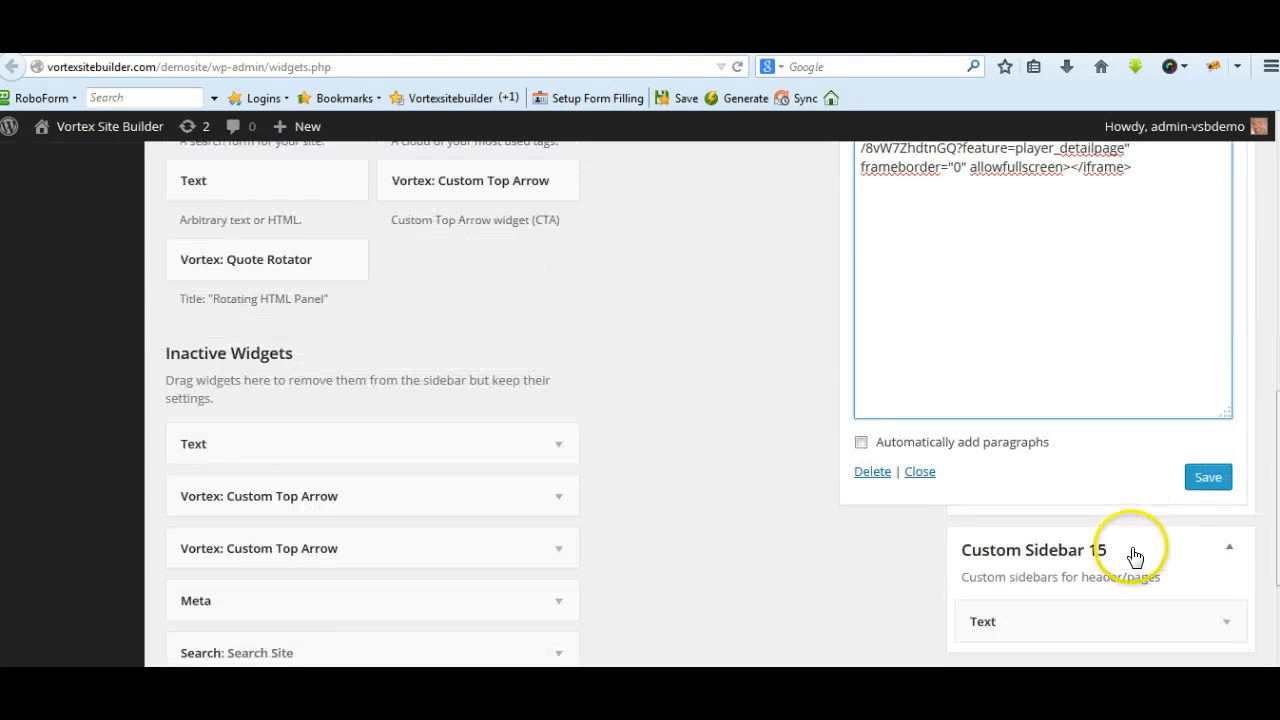
click(1207, 479)
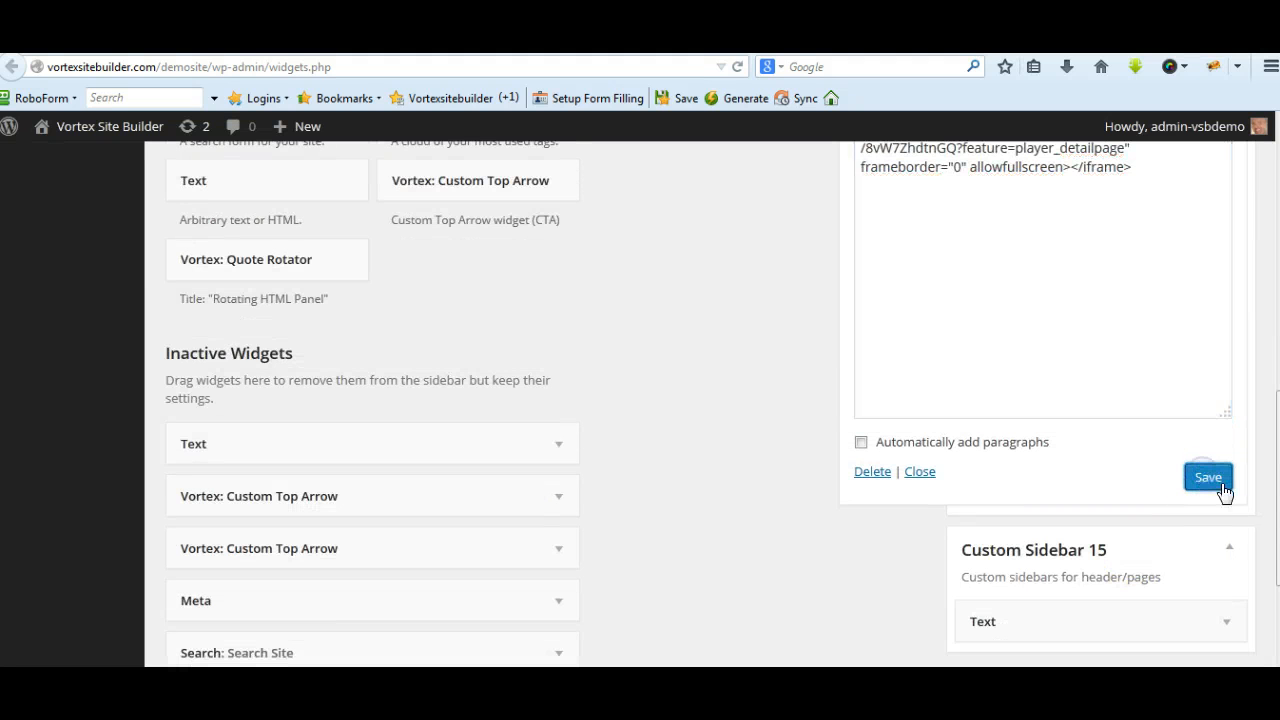
click(920, 471)
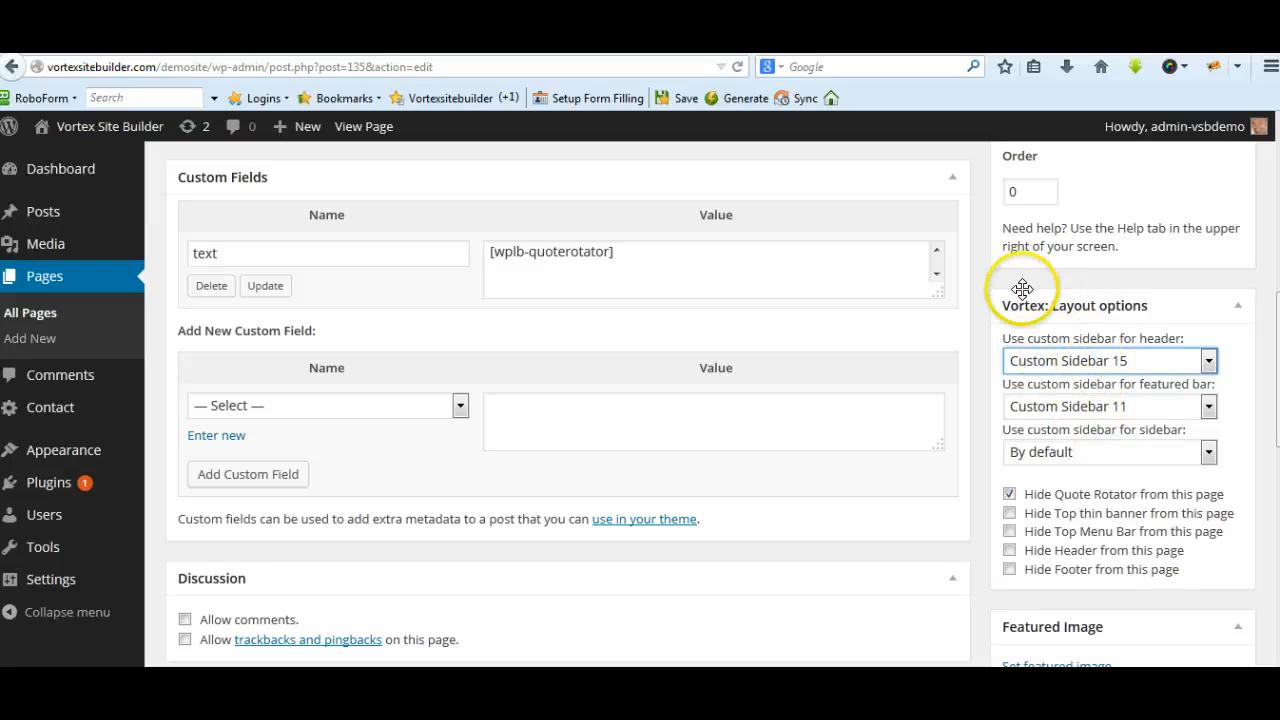
Set the Home 3 page's custom sidebar for the header to Custom Sidebar 14 and update the page
scroll(720, 400, up, 10)
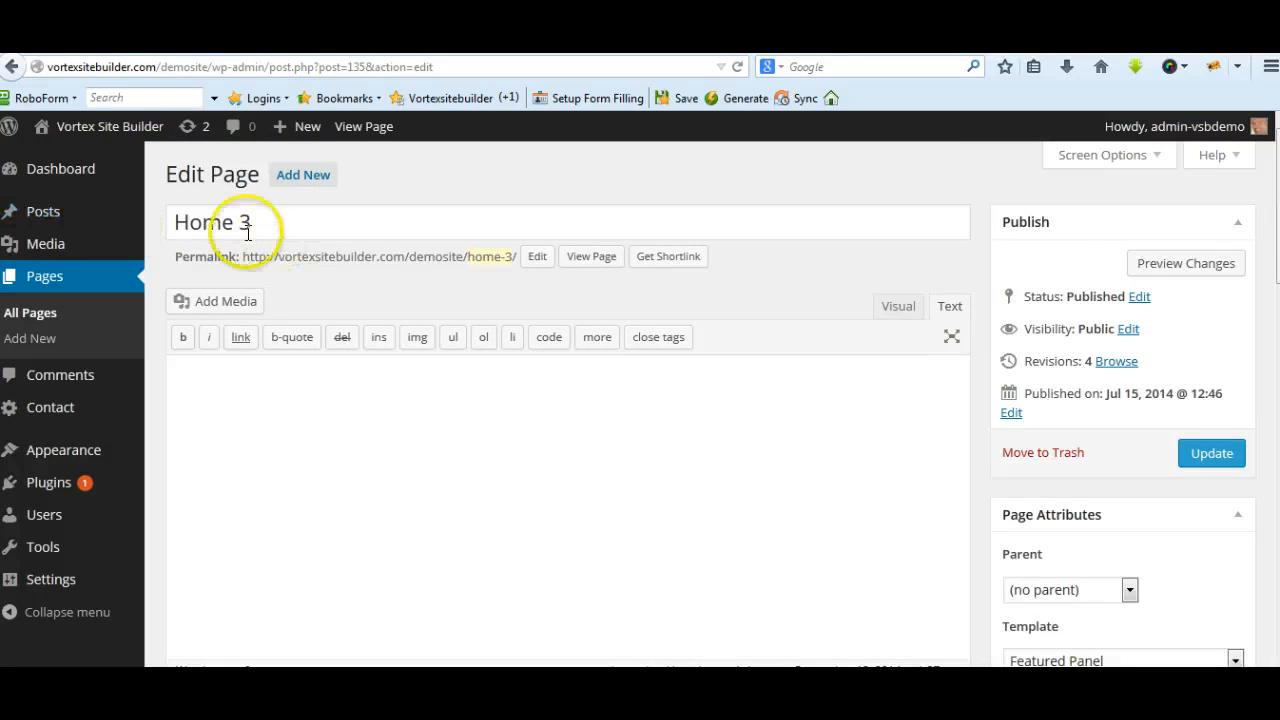
scroll(720, 400, down, 10)
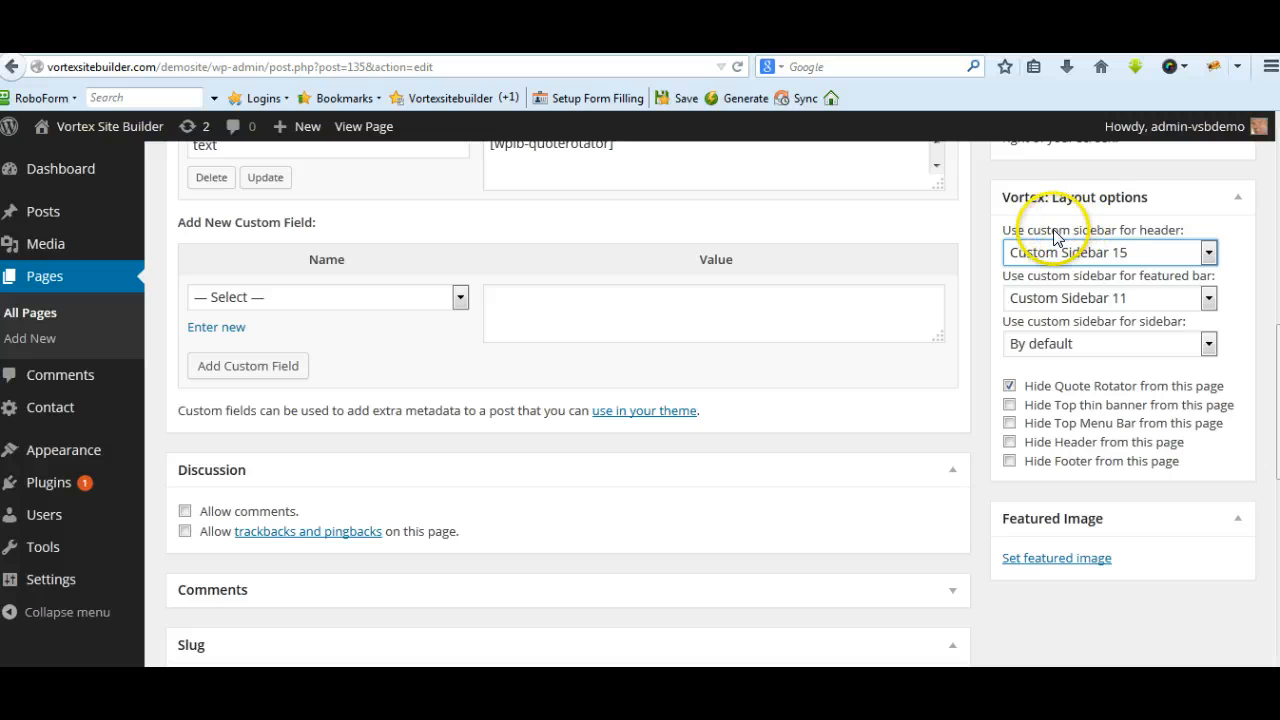
click(1208, 252)
click(1100, 603)
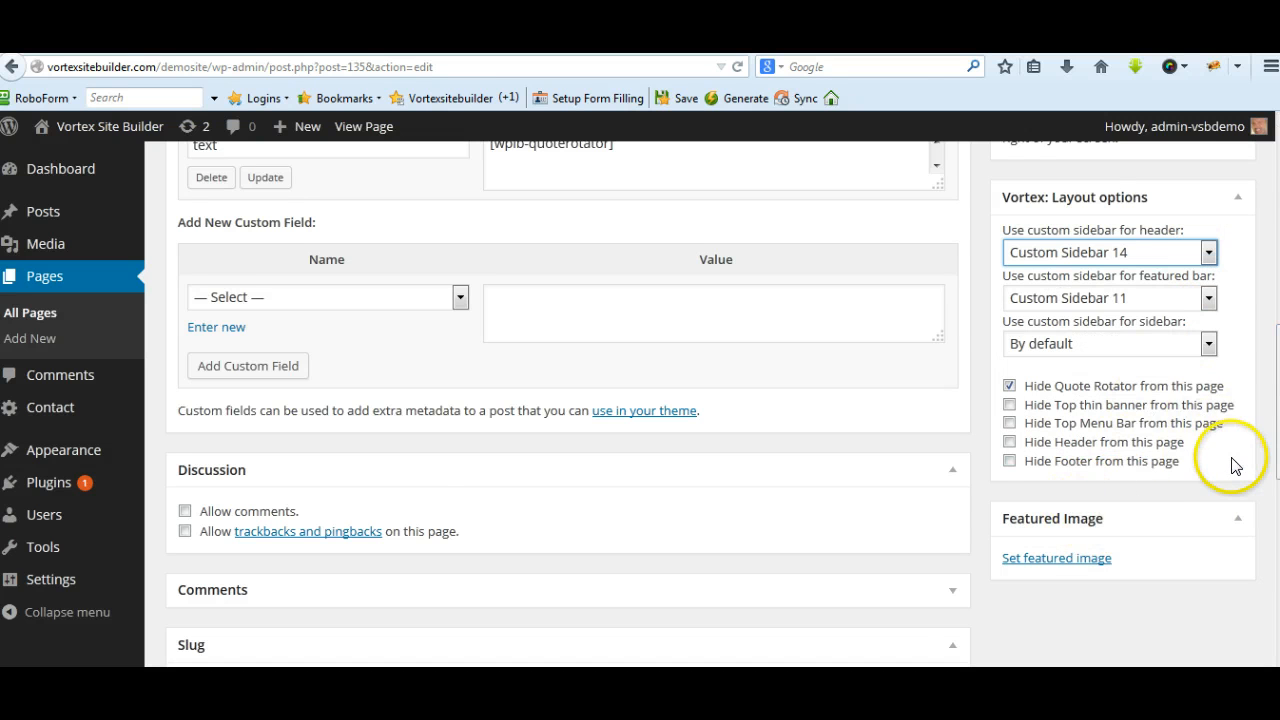
scroll(1232, 462, down, 2)
scroll(1232, 455, up, 5)
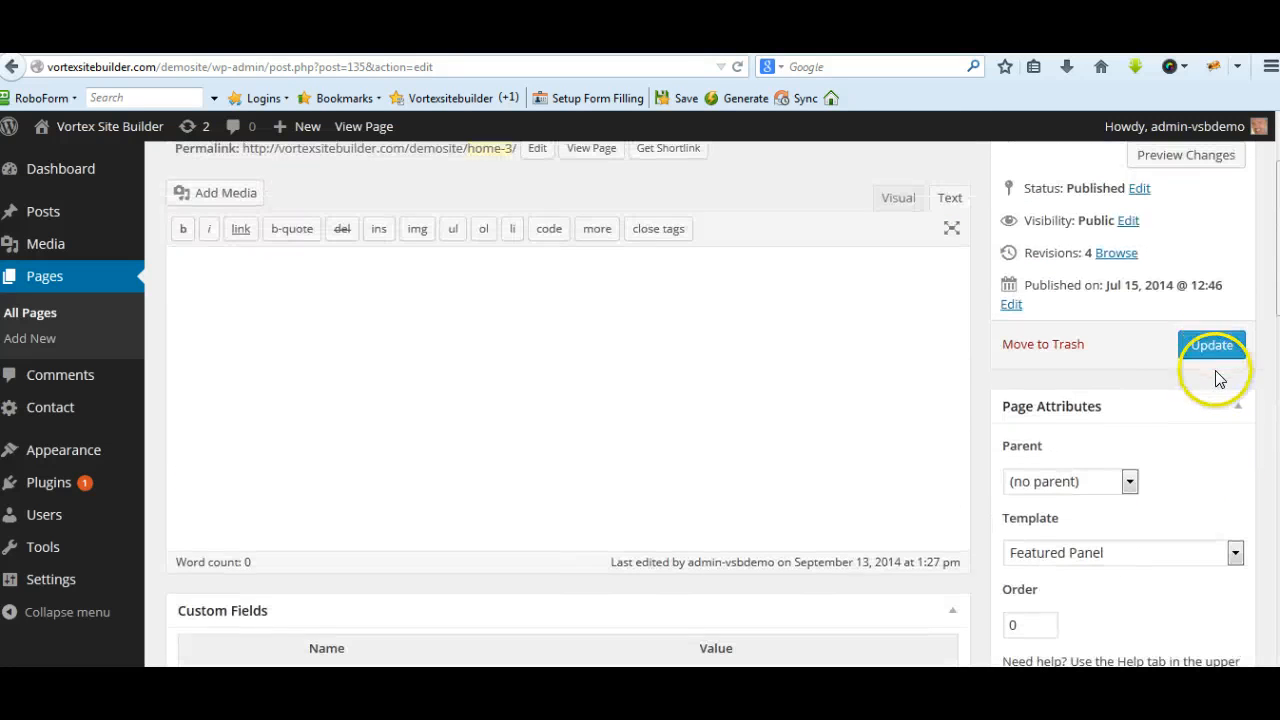
click(1207, 345)
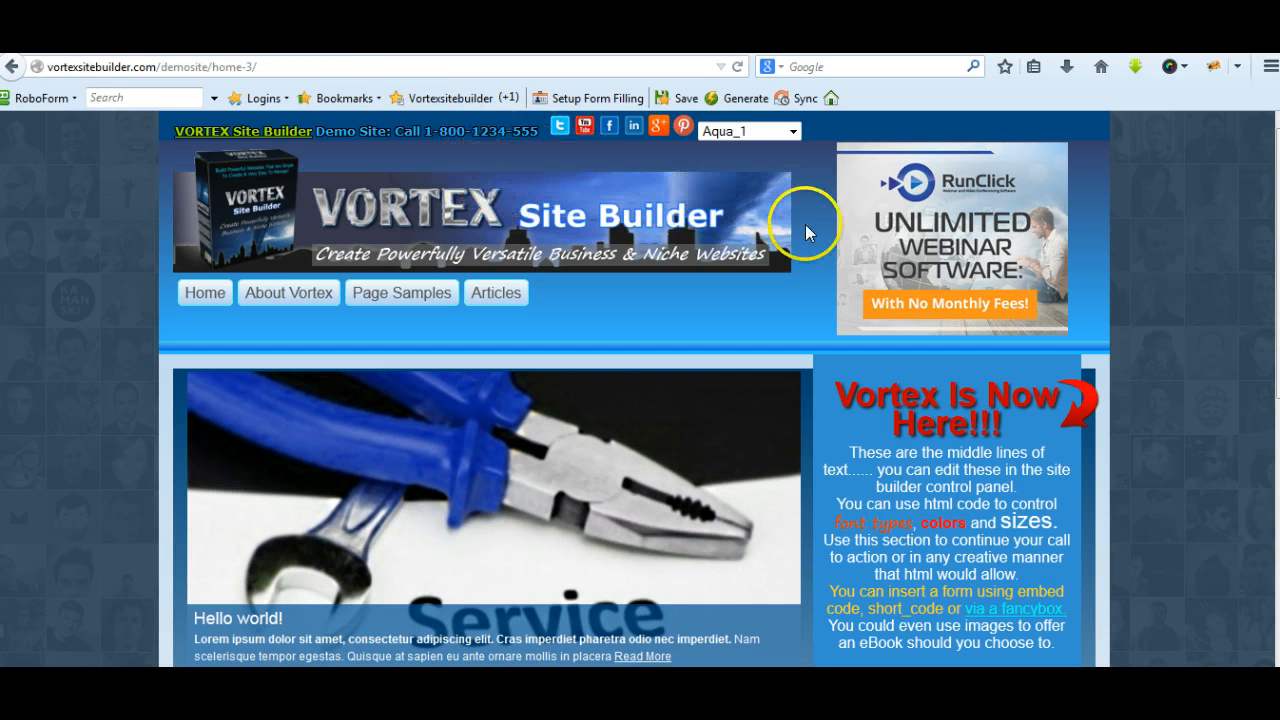
Reload Home 3 on the demo site and test its header video by playing it, viewing it full screen and pausing it
click(738, 67)
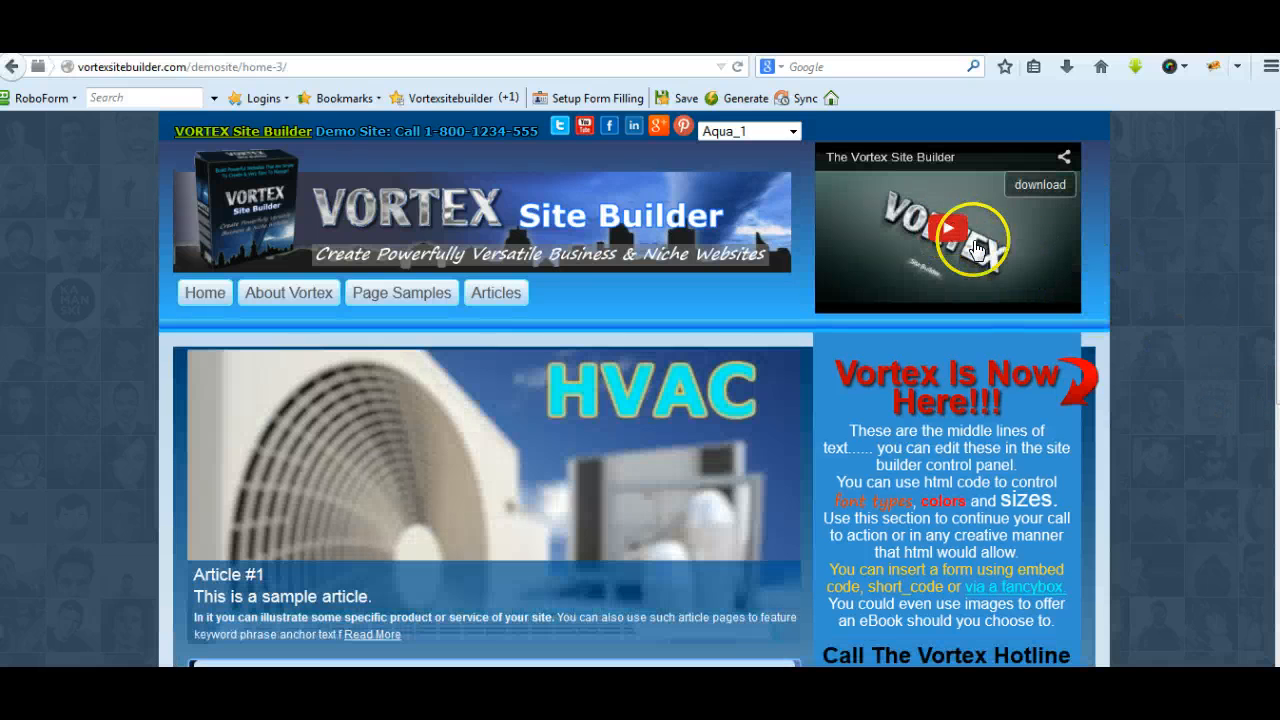
click(945, 228)
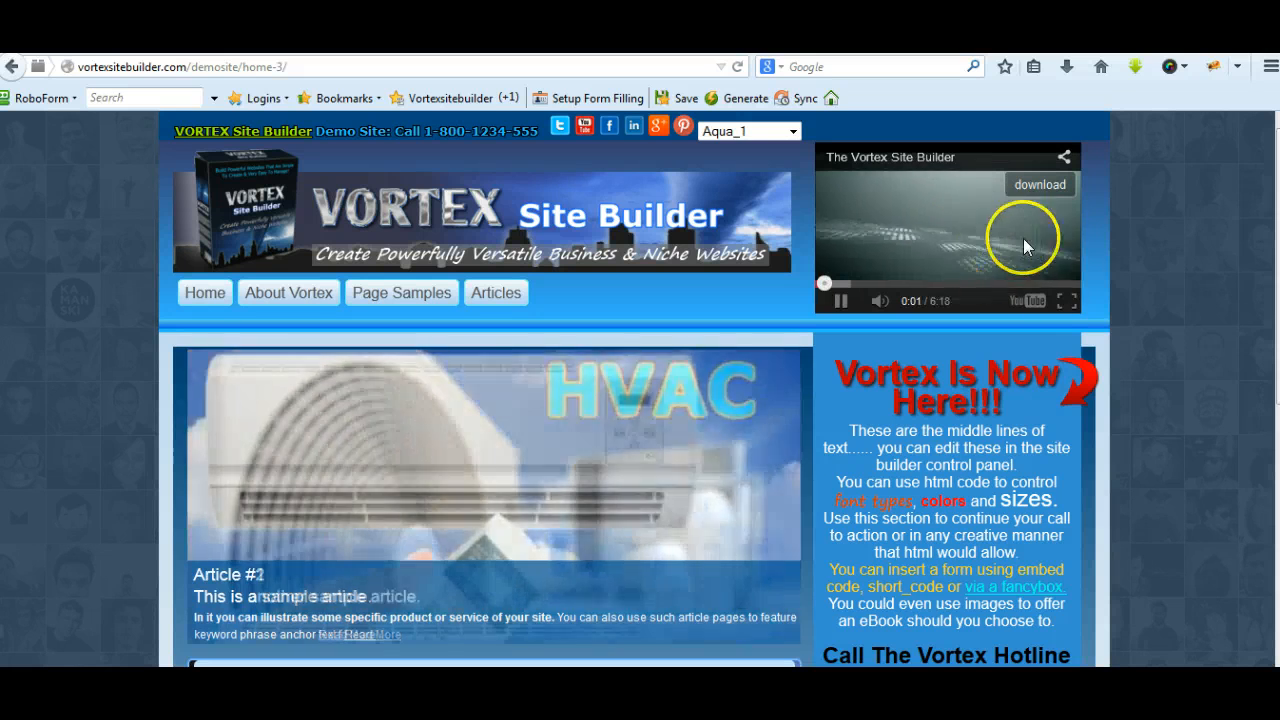
click(1065, 299)
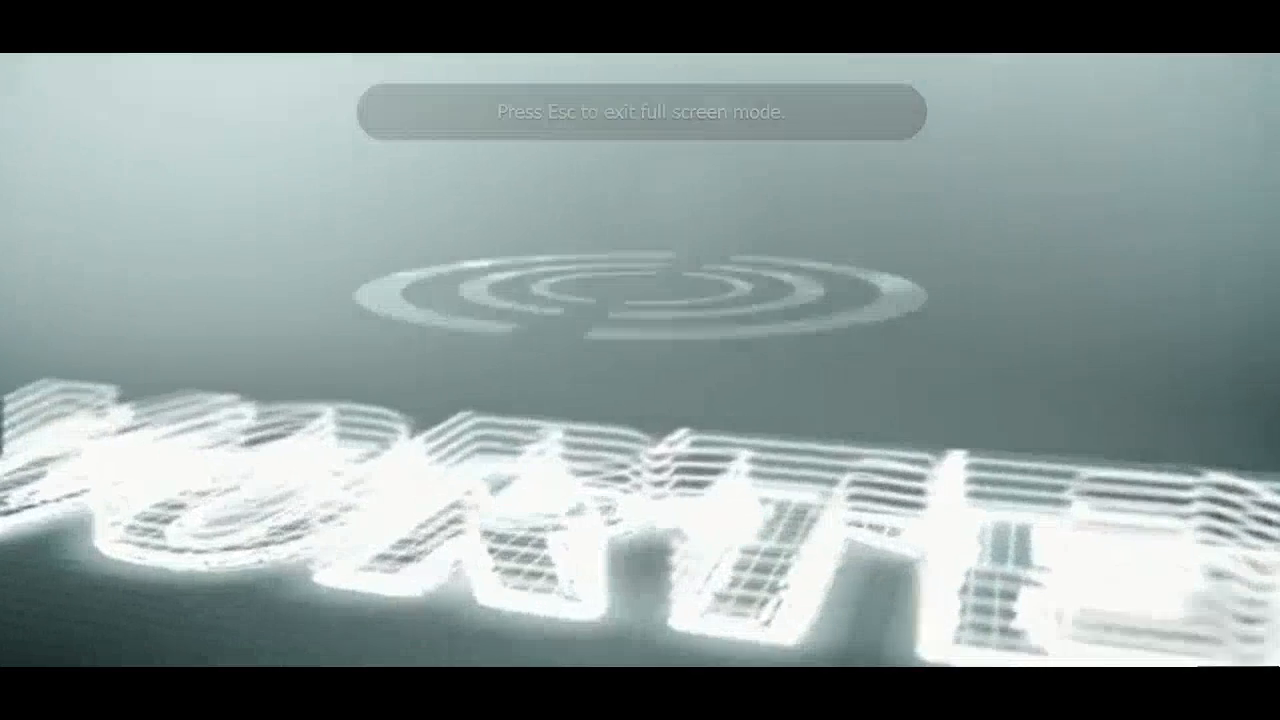
key(Escape)
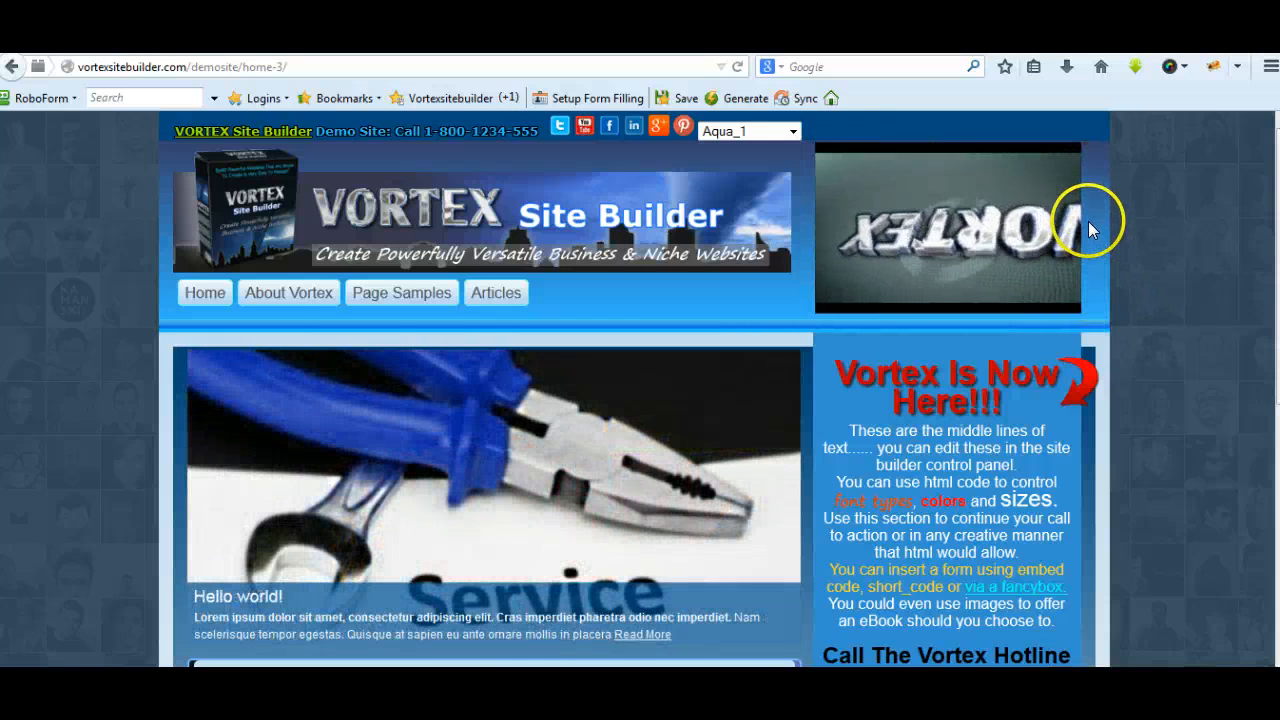
mouse_move(837, 265)
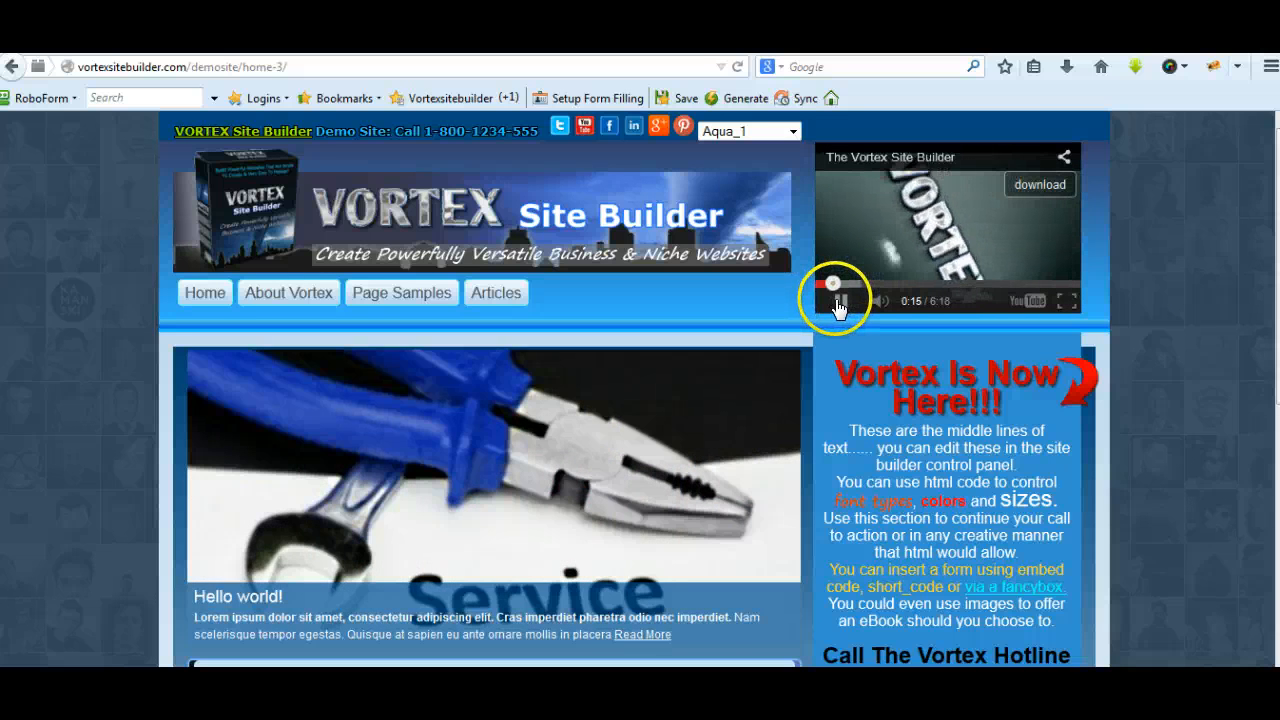
click(838, 302)
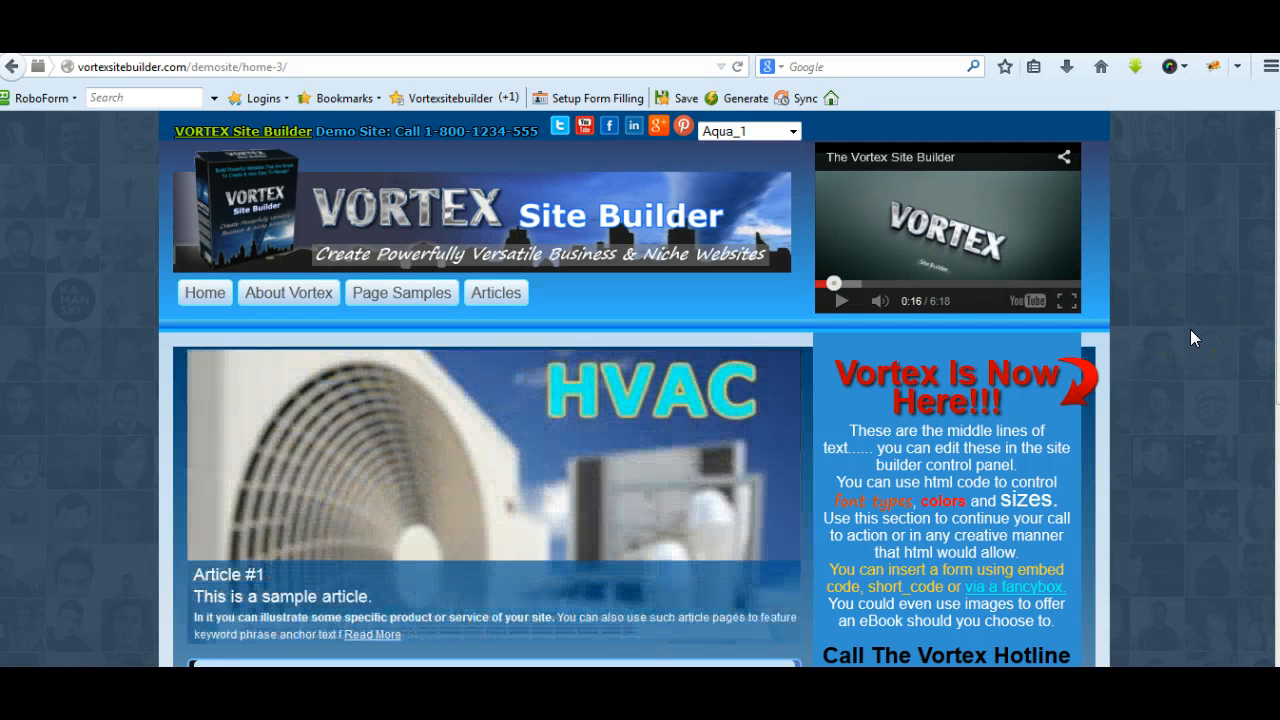
Look over the Home page in the WordPress editor, and view the Home page's header on the demo site
click(1178, 331)
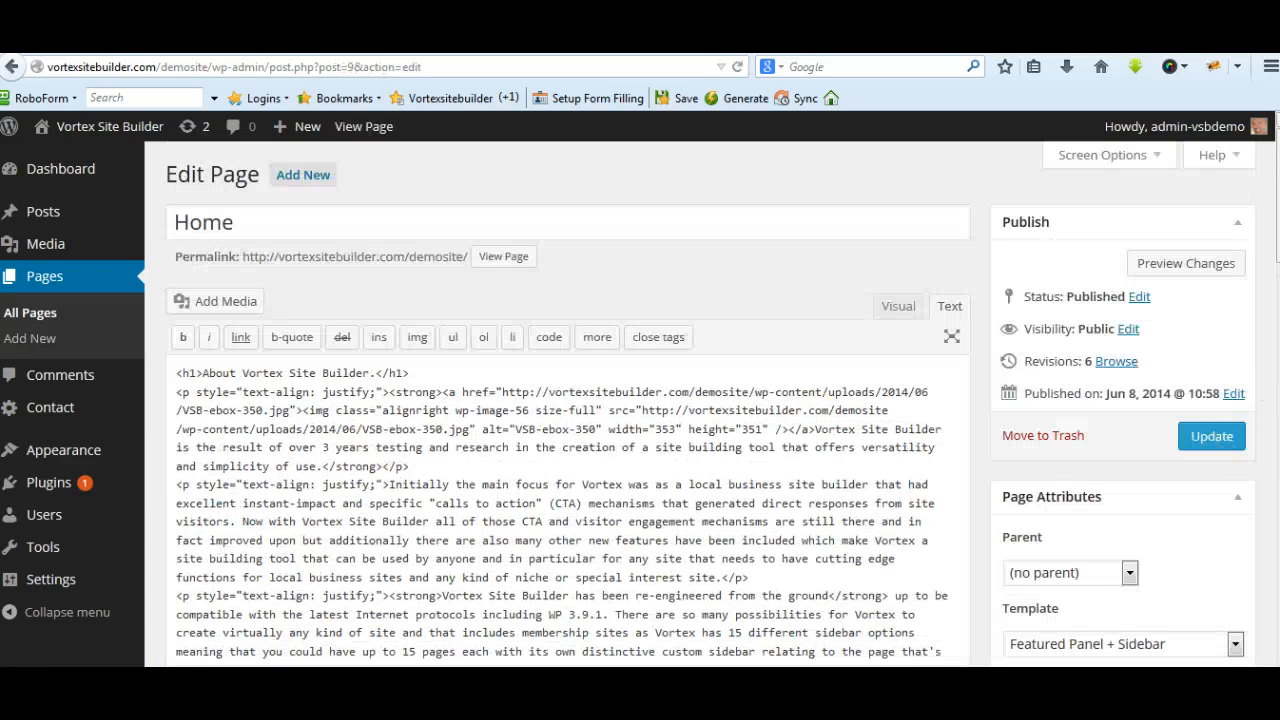
scroll(1210, 398, down, 5)
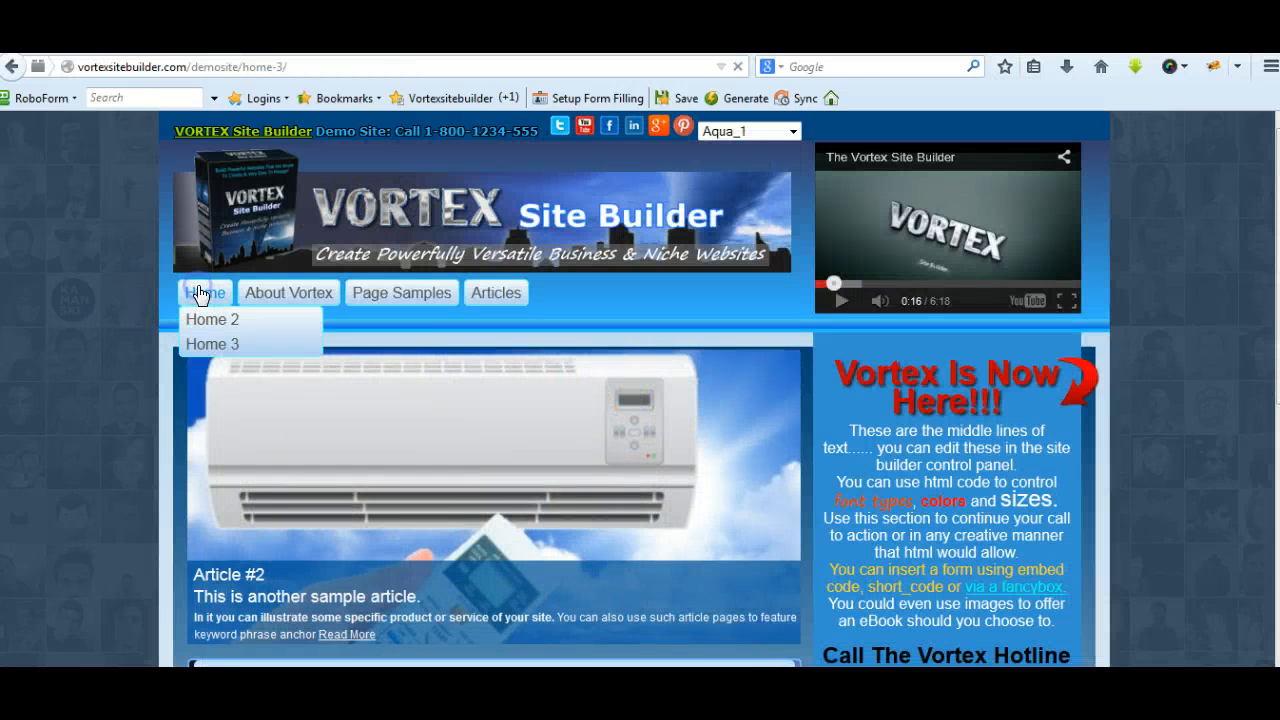
click(200, 293)
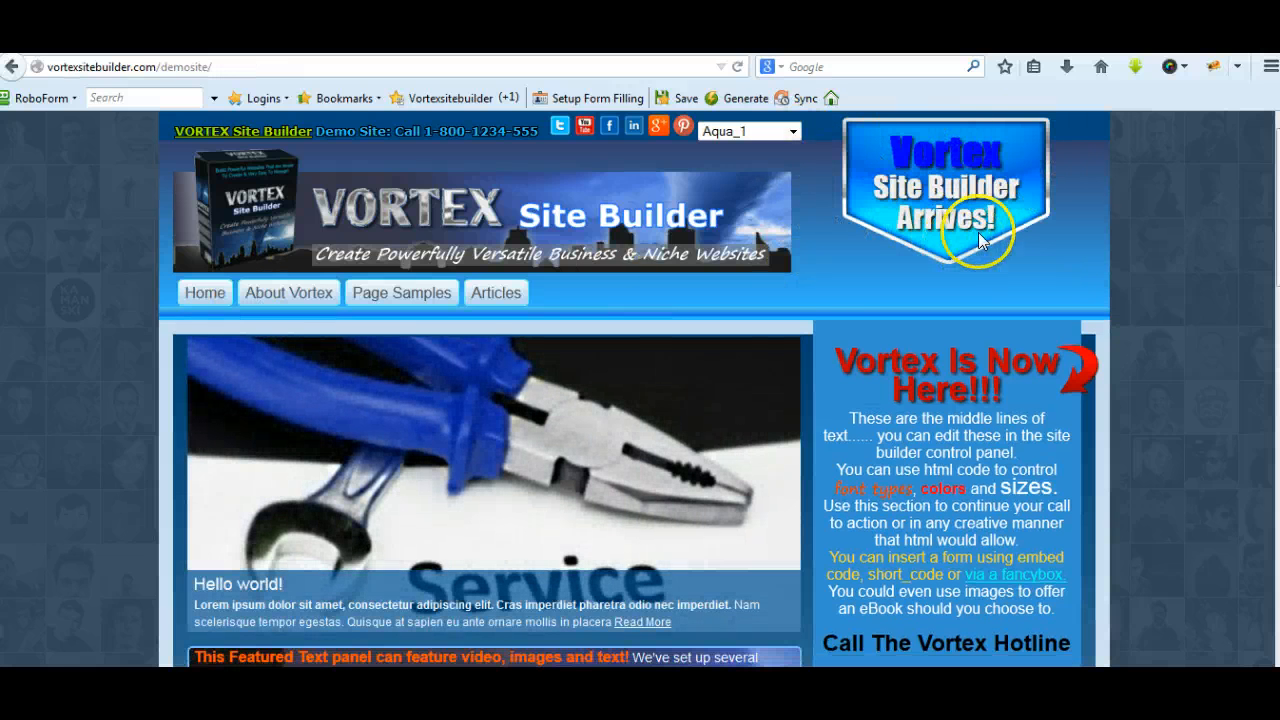
View Home 2 on the demo site, and open the page in the WordPress editor to check its Vortex layout options
mouse_move(218, 302)
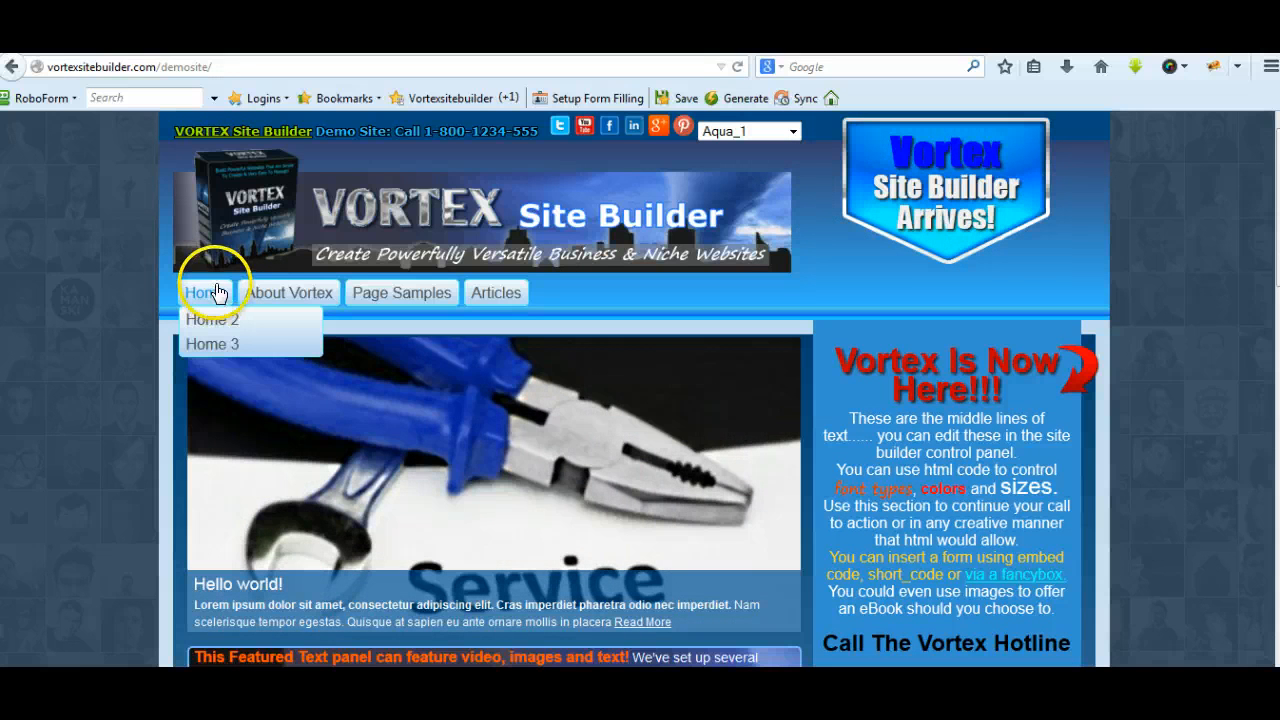
click(212, 321)
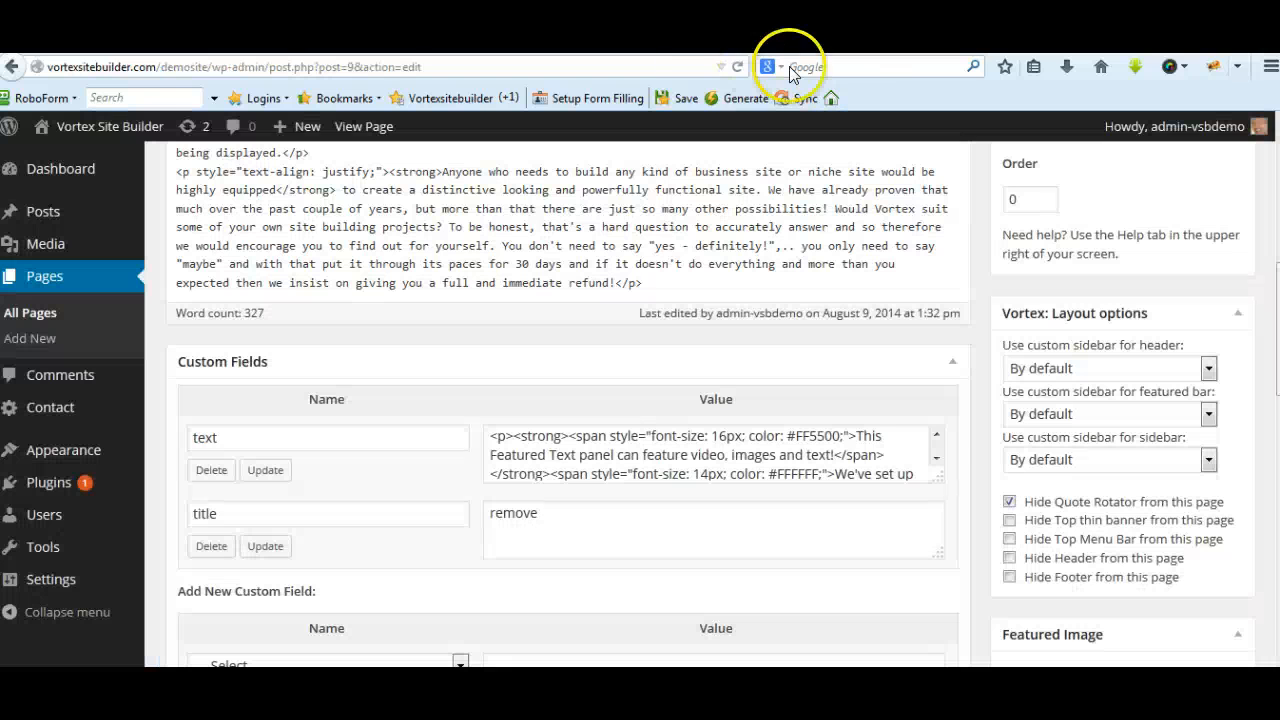
click(10, 67)
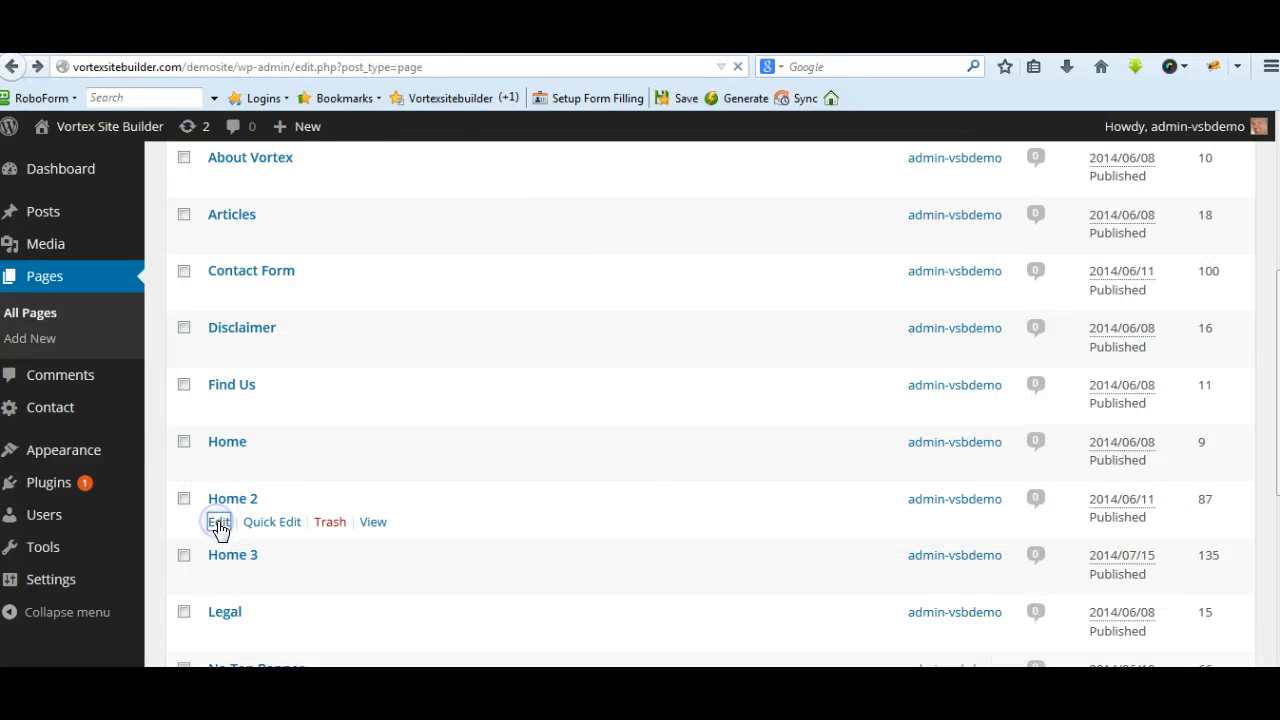
click(219, 523)
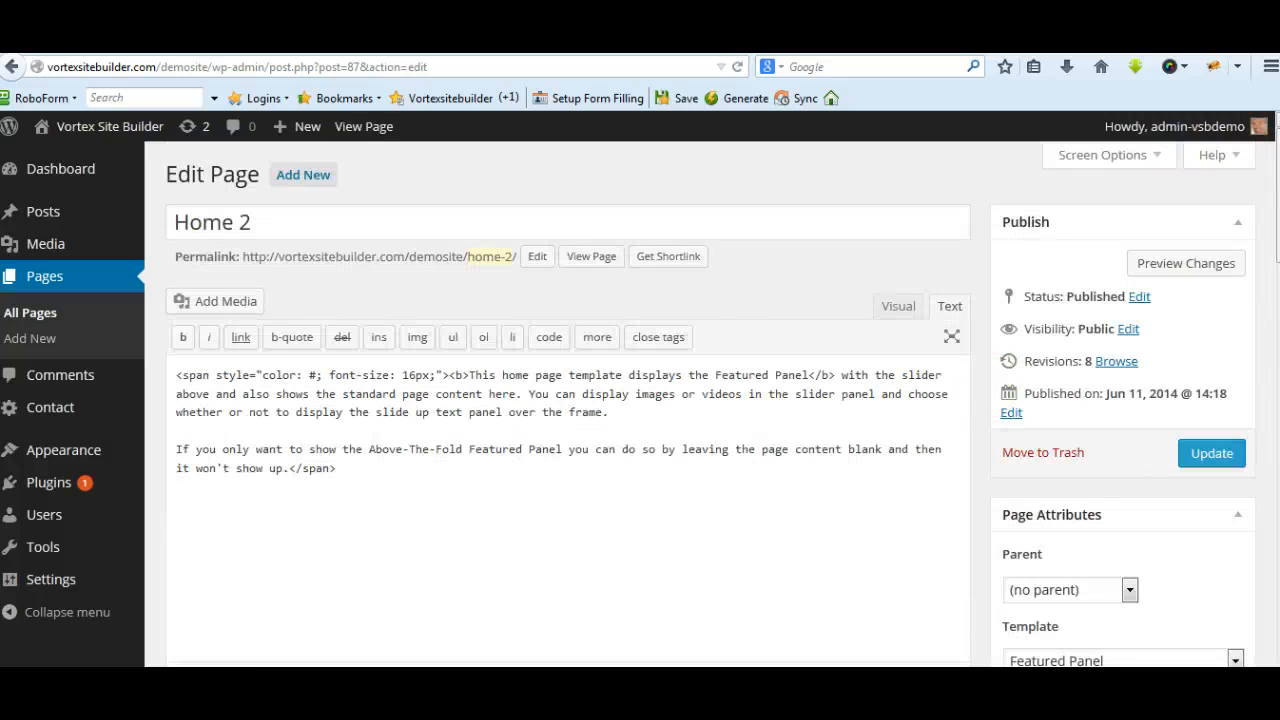
scroll(568, 450, down, 10)
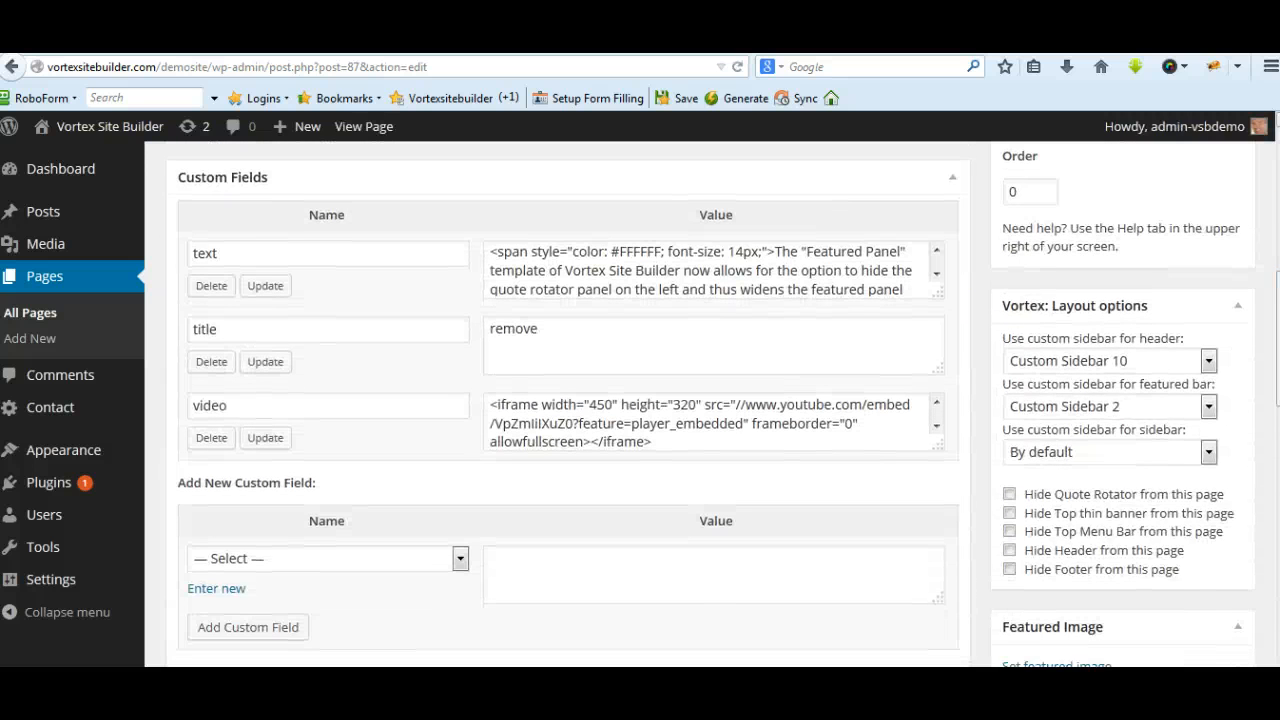
scroll(1186, 343, down, 2)
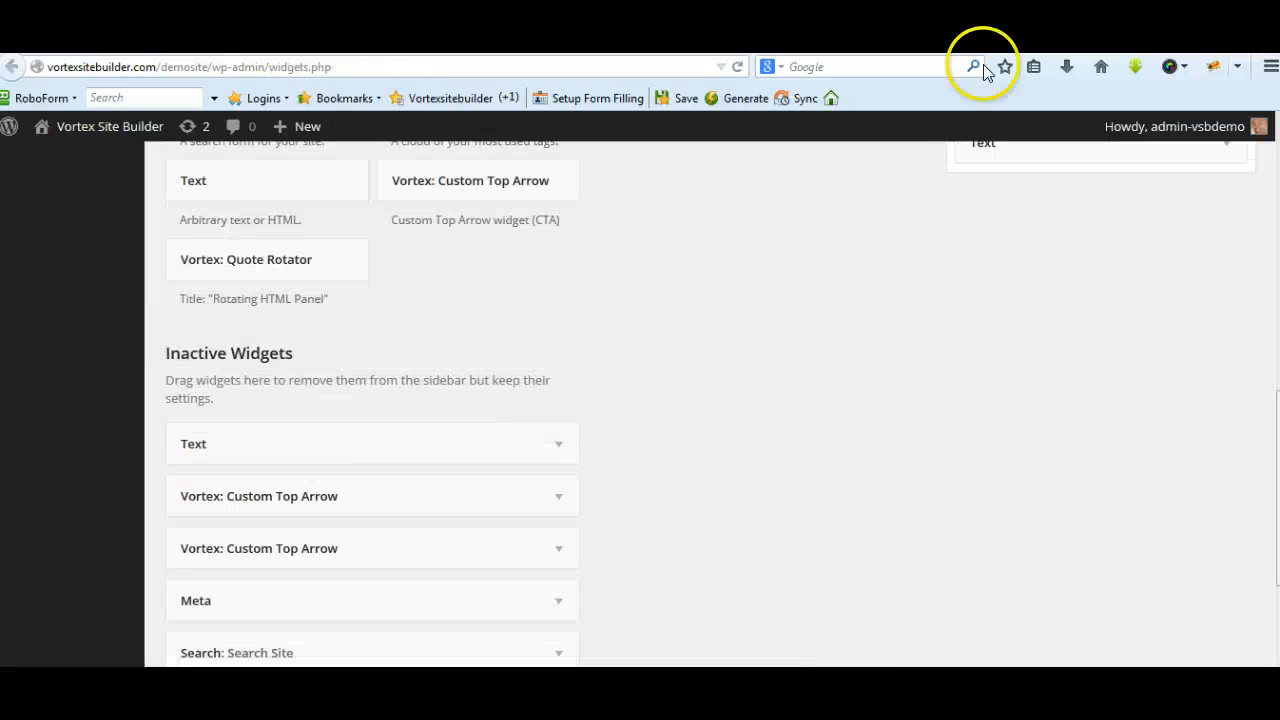
On the Widgets page, expand Custom Sidebar 10 and open its Vortex: Custom Top Arrow widget
scroll(1063, 280, down, 3)
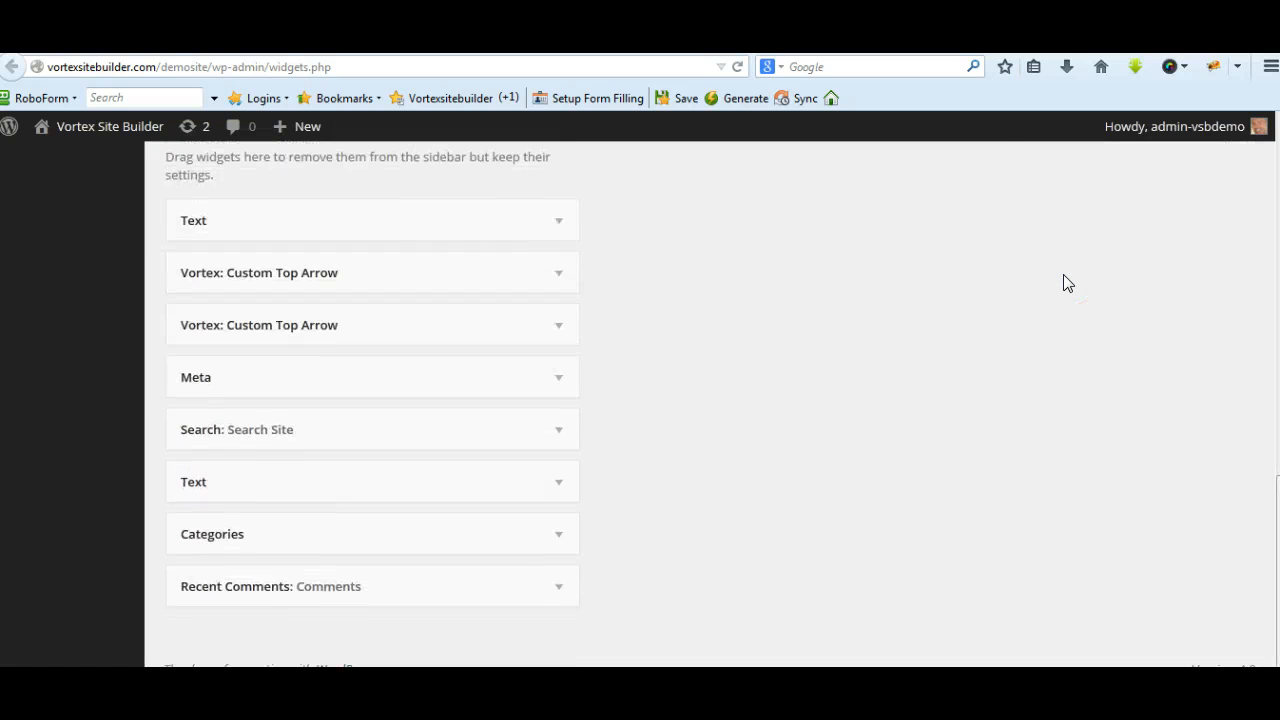
scroll(1063, 283, up, 14)
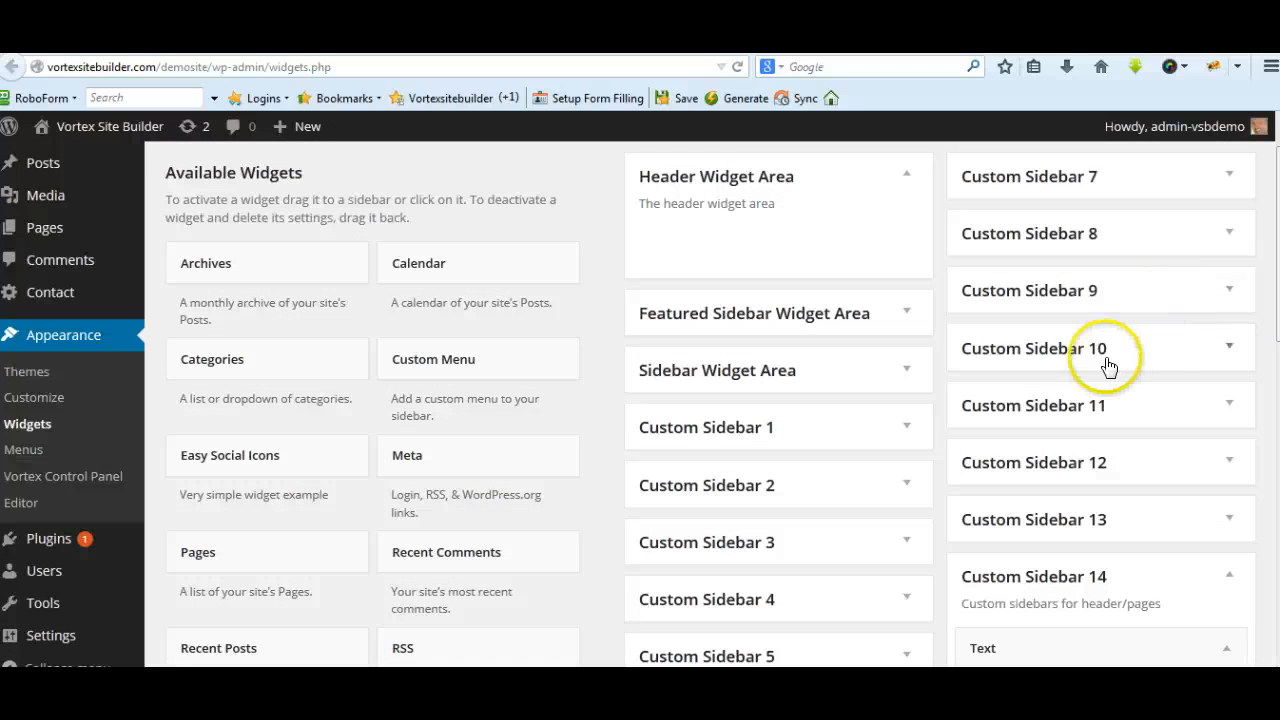
click(1228, 347)
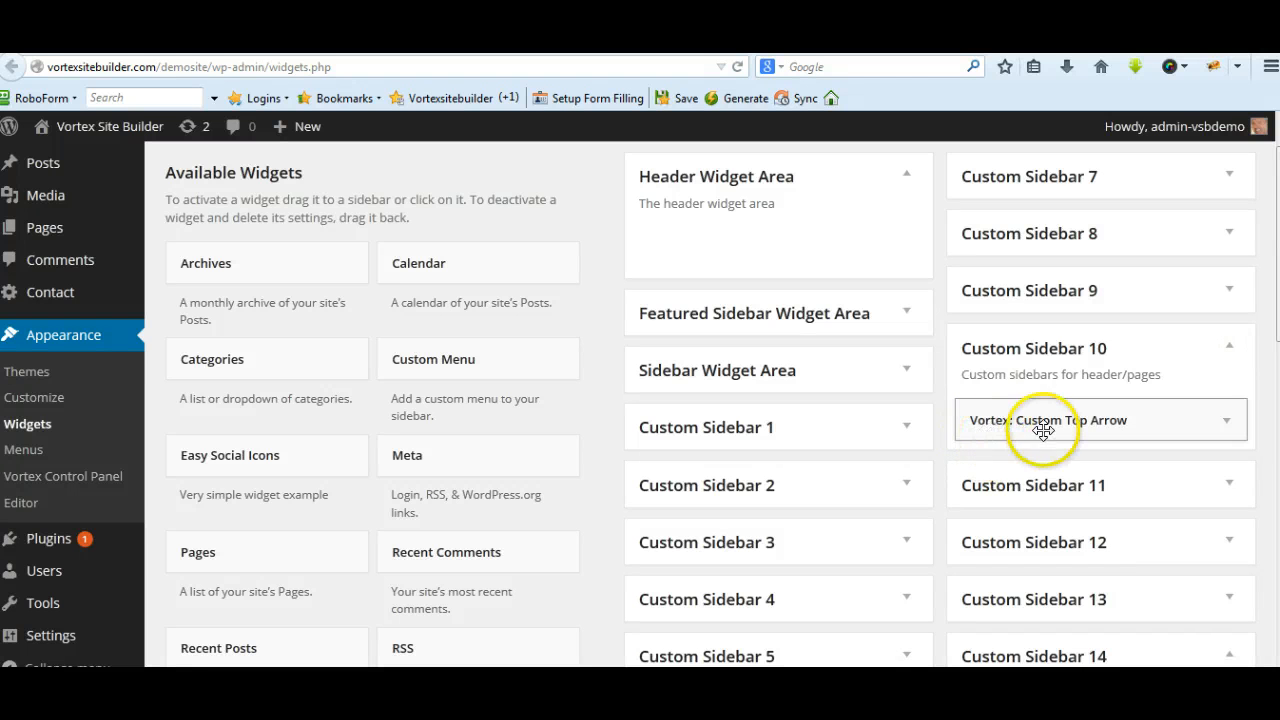
click(1226, 421)
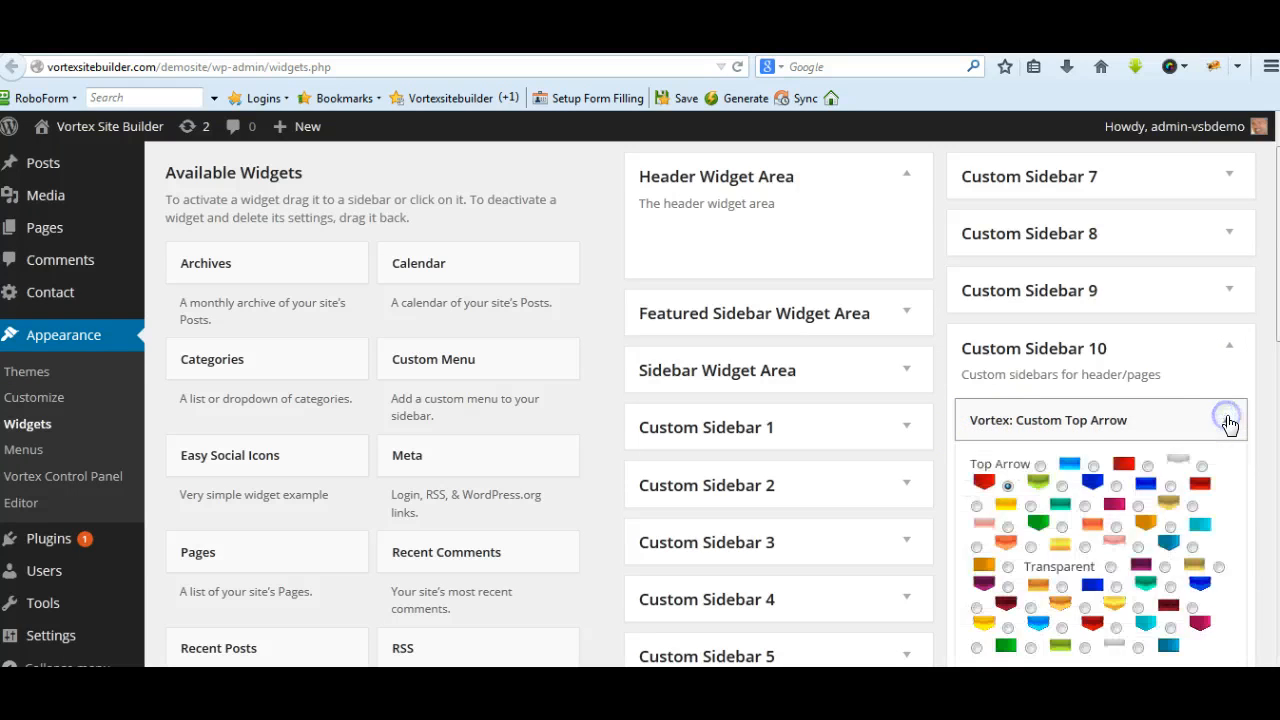
click(1226, 421)
scroll(1231, 426, down, 1)
scroll(1231, 426, down, 2)
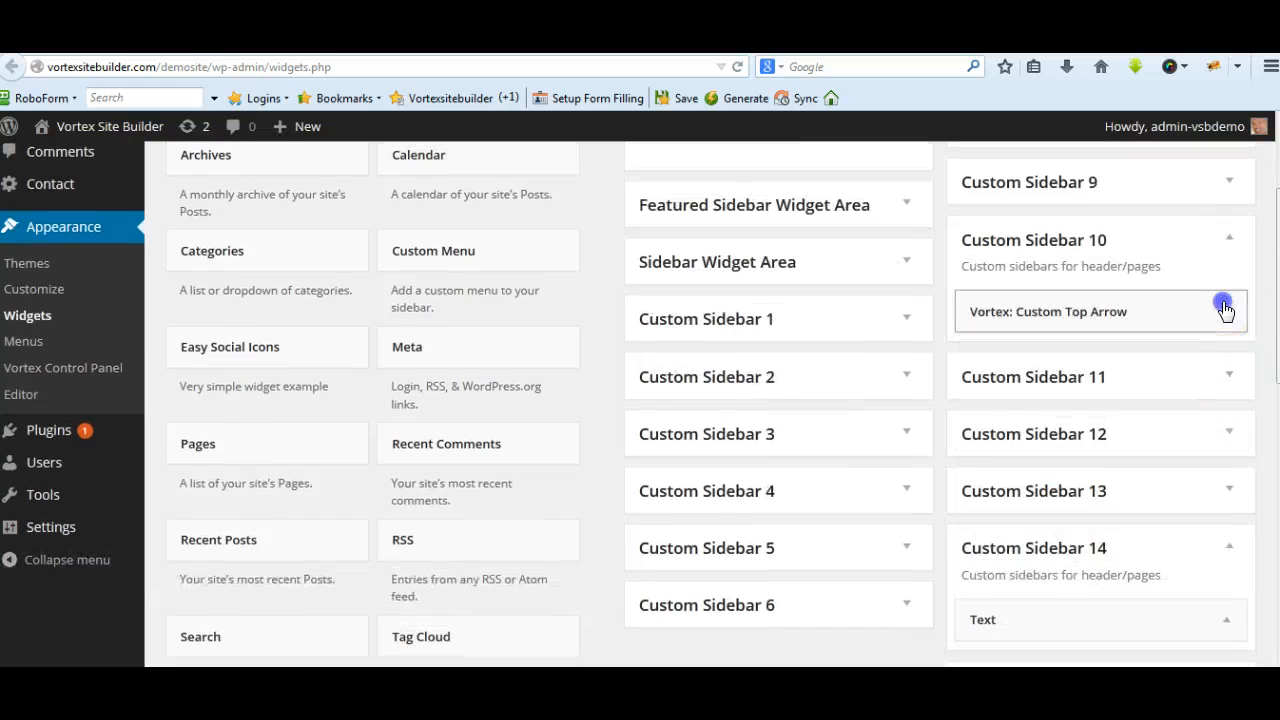
click(1226, 311)
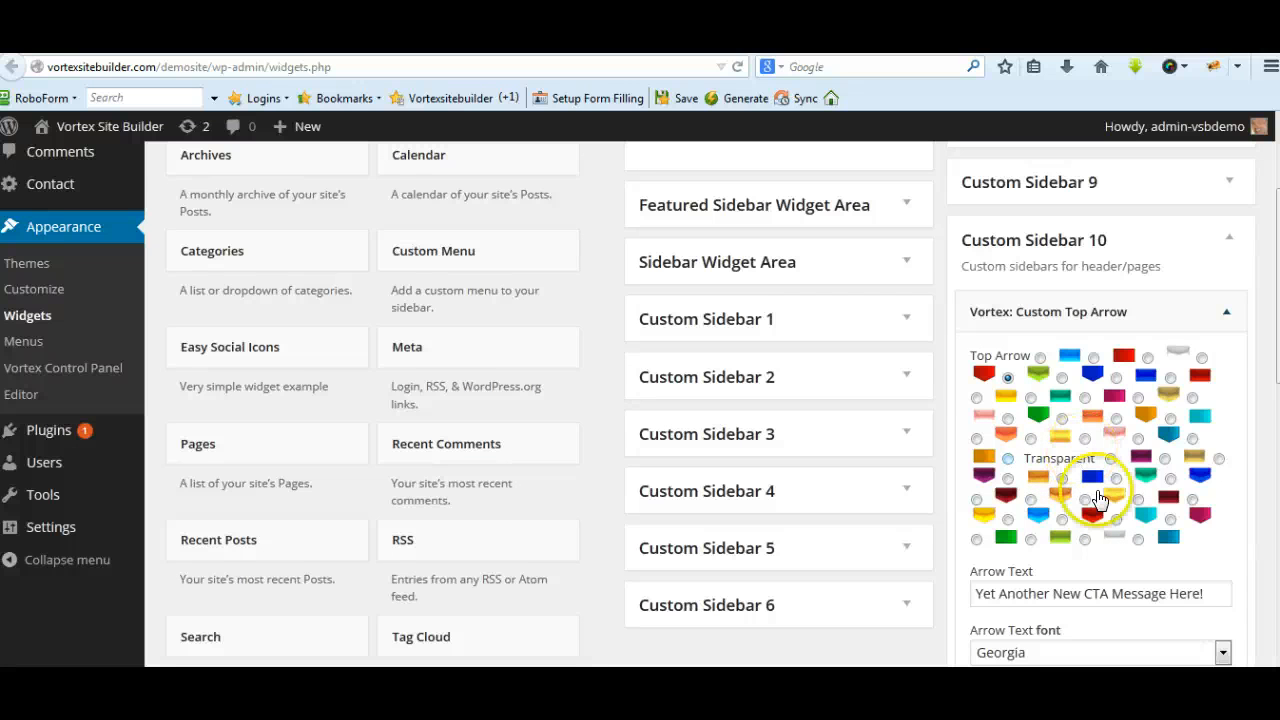
Review the Custom Top Arrow widget's arrow styles, text, font, size and color settings in Custom Sidebar 10, and collapse the widget
scroll(1097, 491, down, 2)
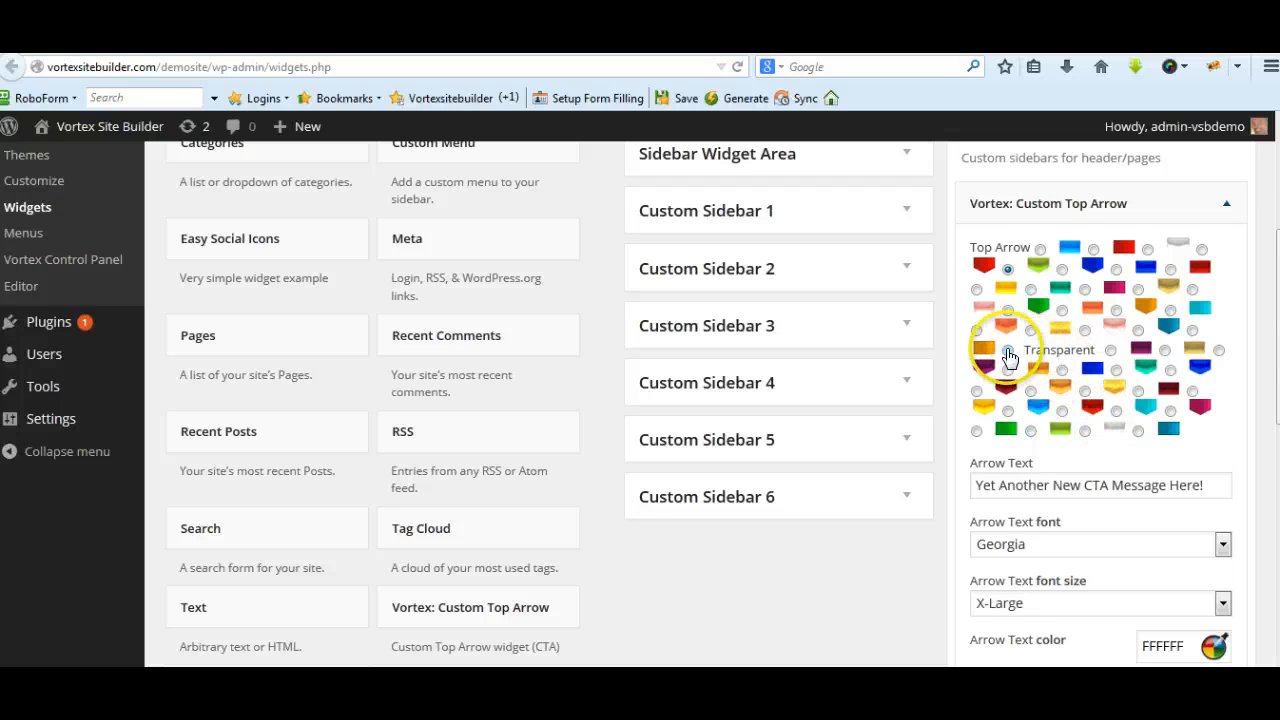
scroll(1210, 345, down, 2)
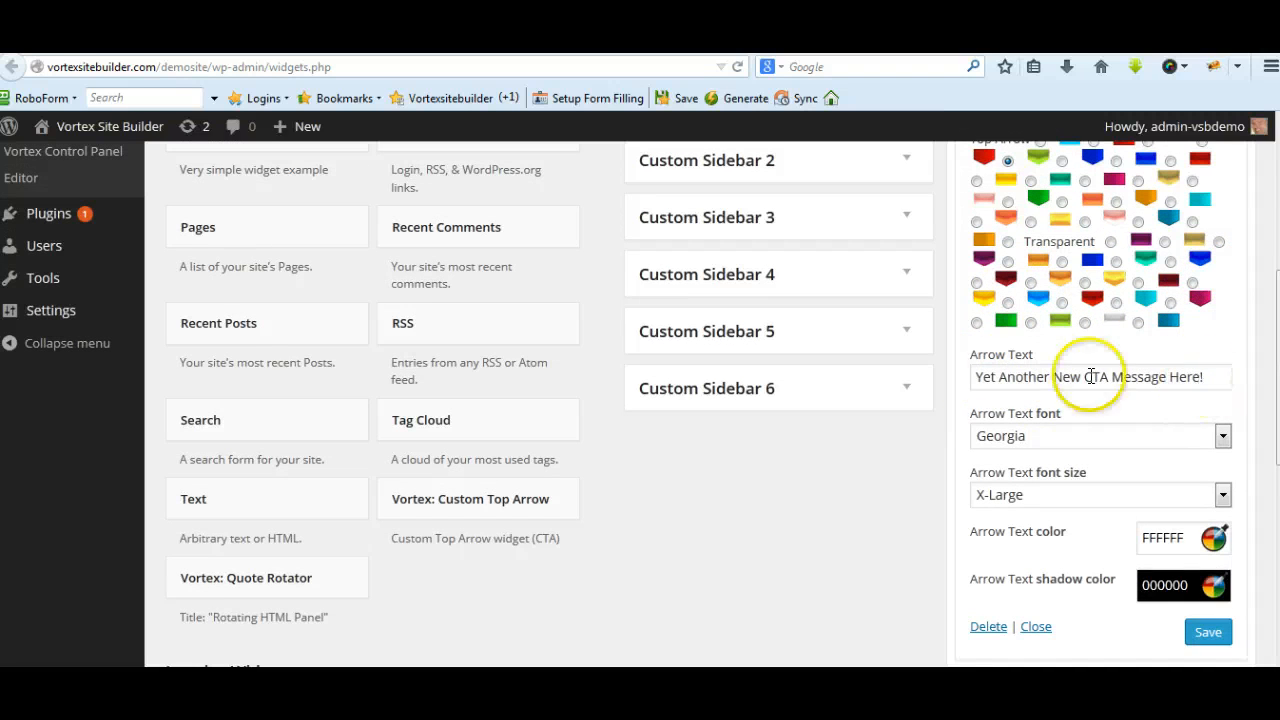
click(1224, 437)
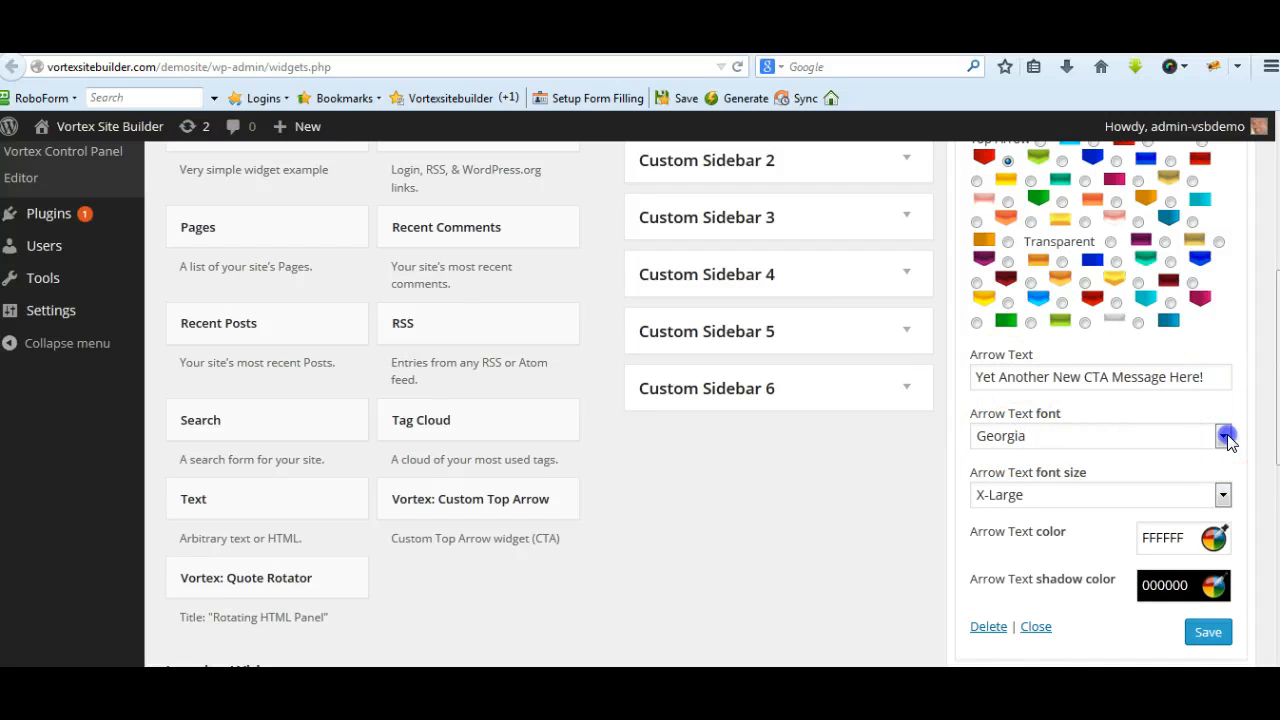
click(1224, 437)
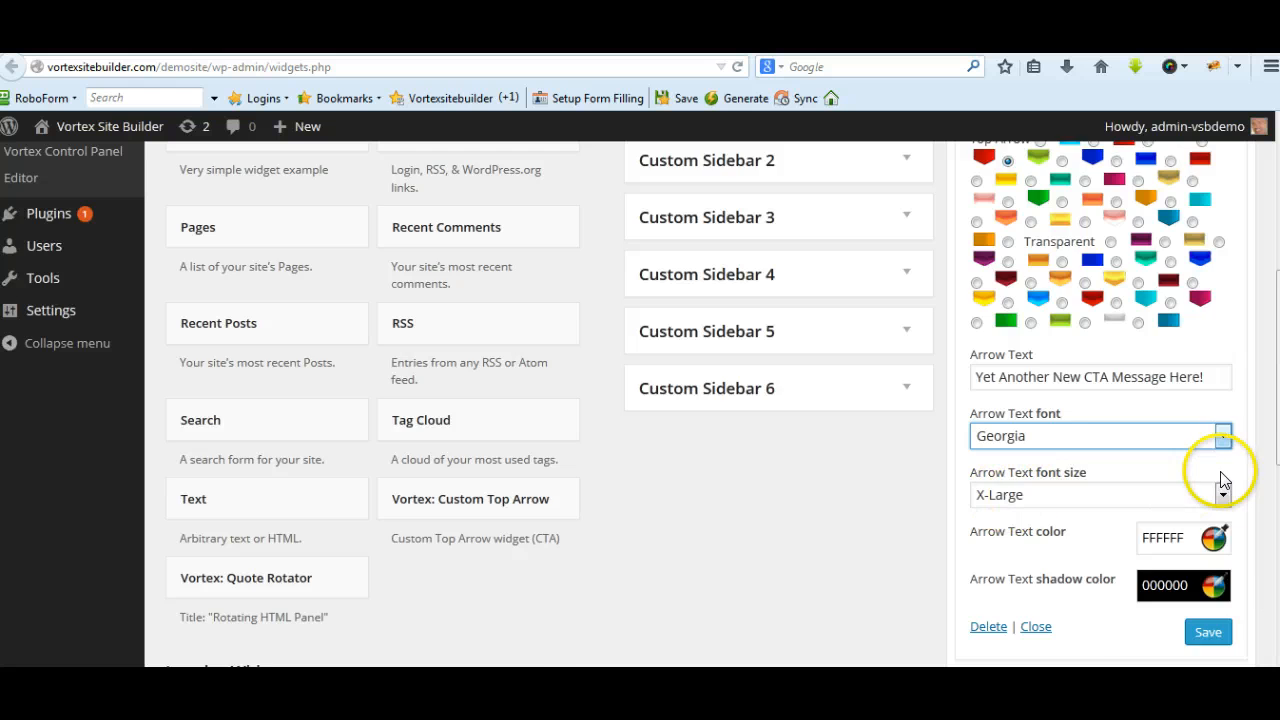
scroll(1200, 478, down, 2)
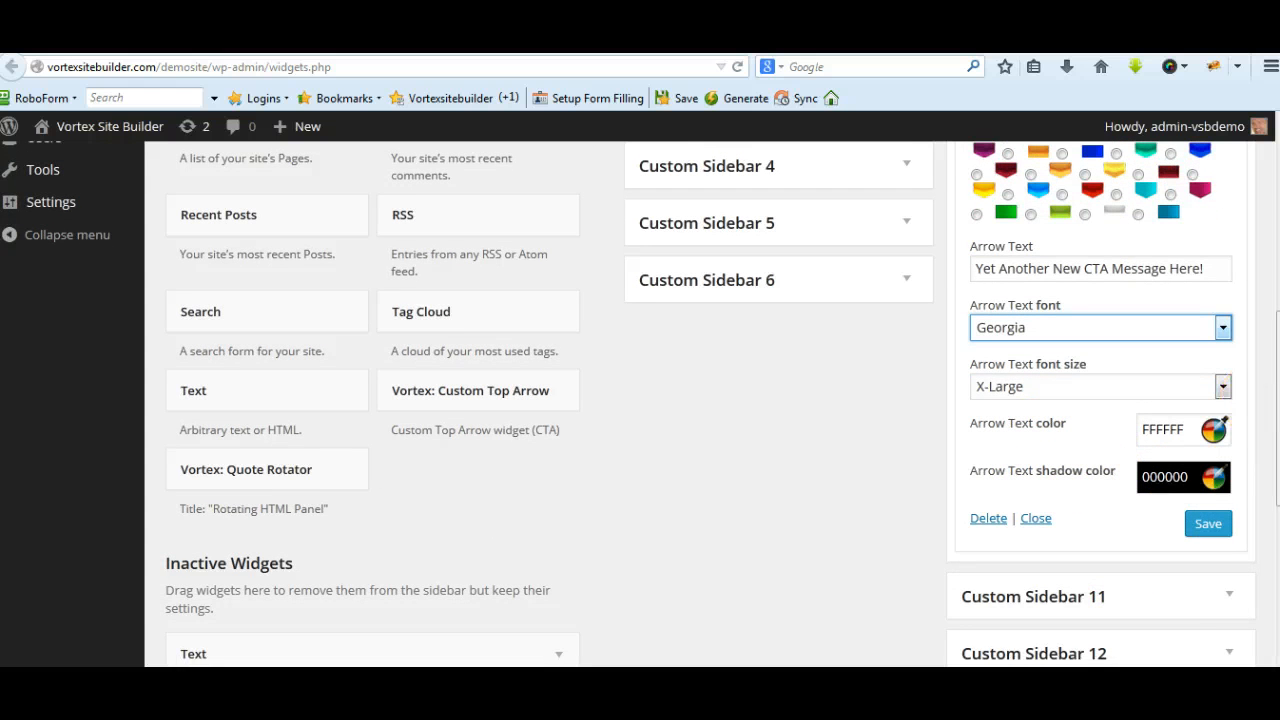
drag(1278, 400, 1278, 245)
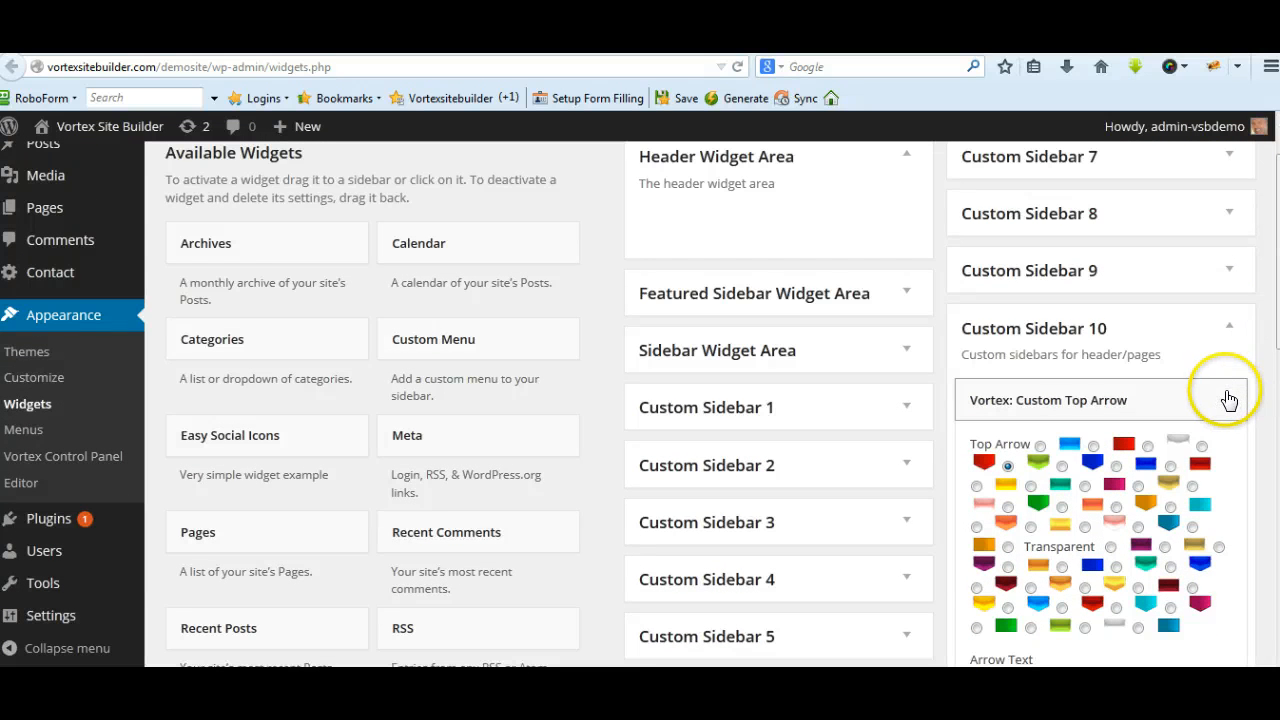
click(1228, 399)
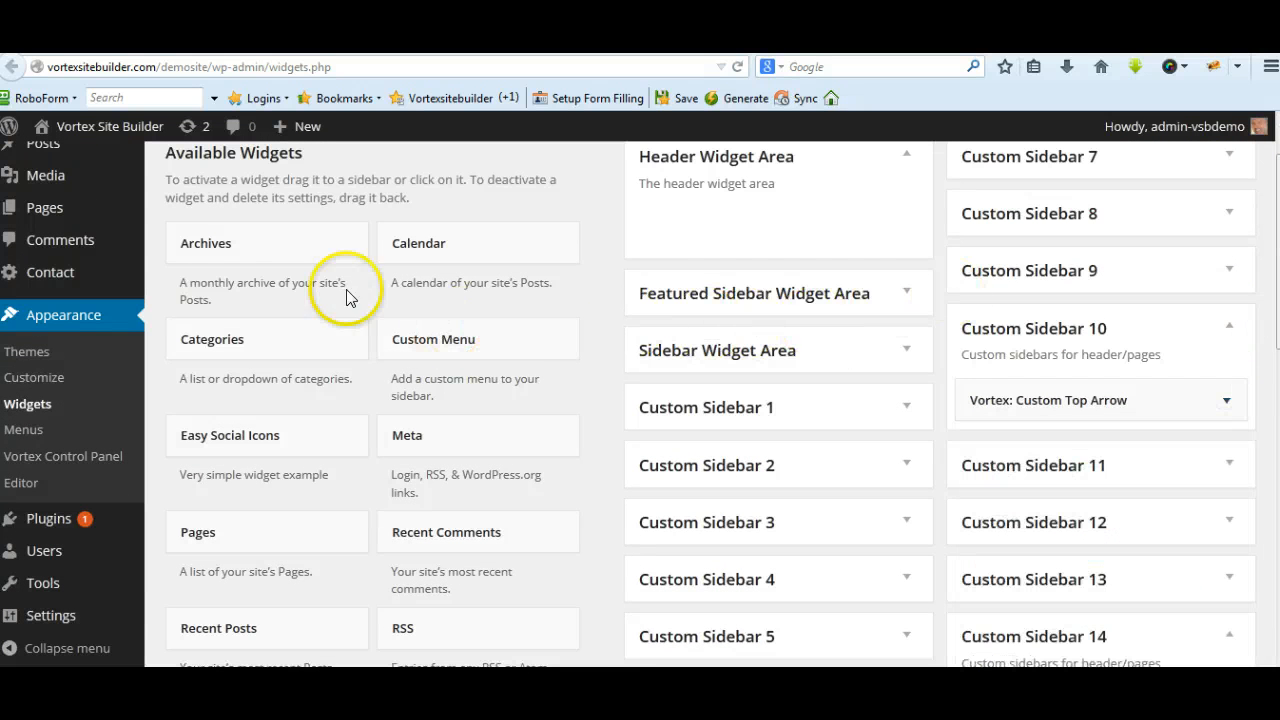
Show the list of sidebars to which the available Vortex: Custom Top Arrow widget can be added
scroll(386, 290, down, 5)
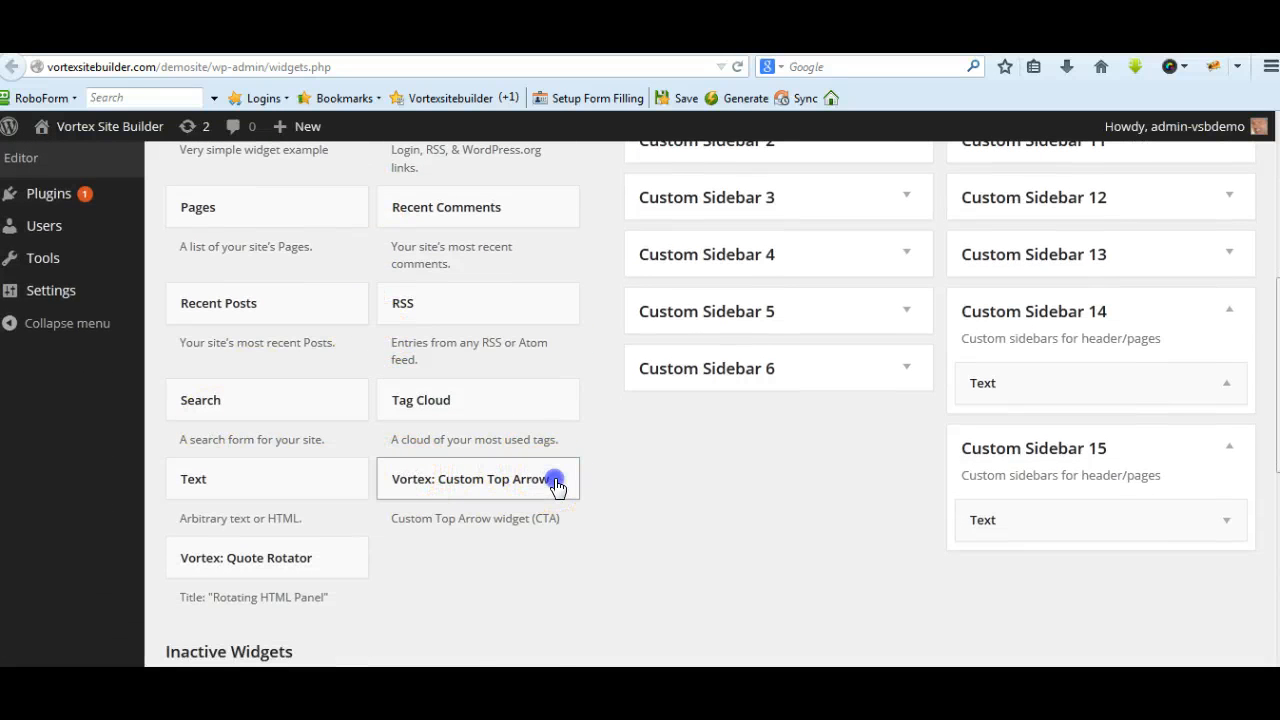
click(557, 487)
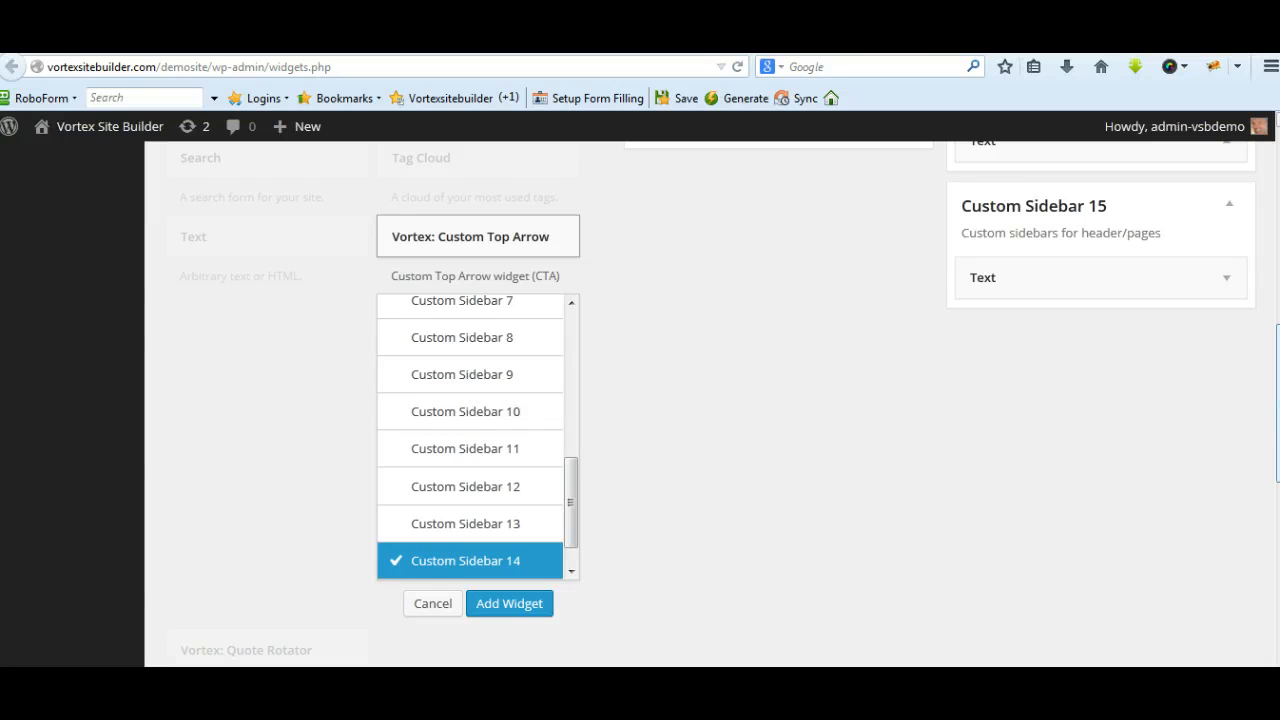
drag(1278, 403, 1278, 236)
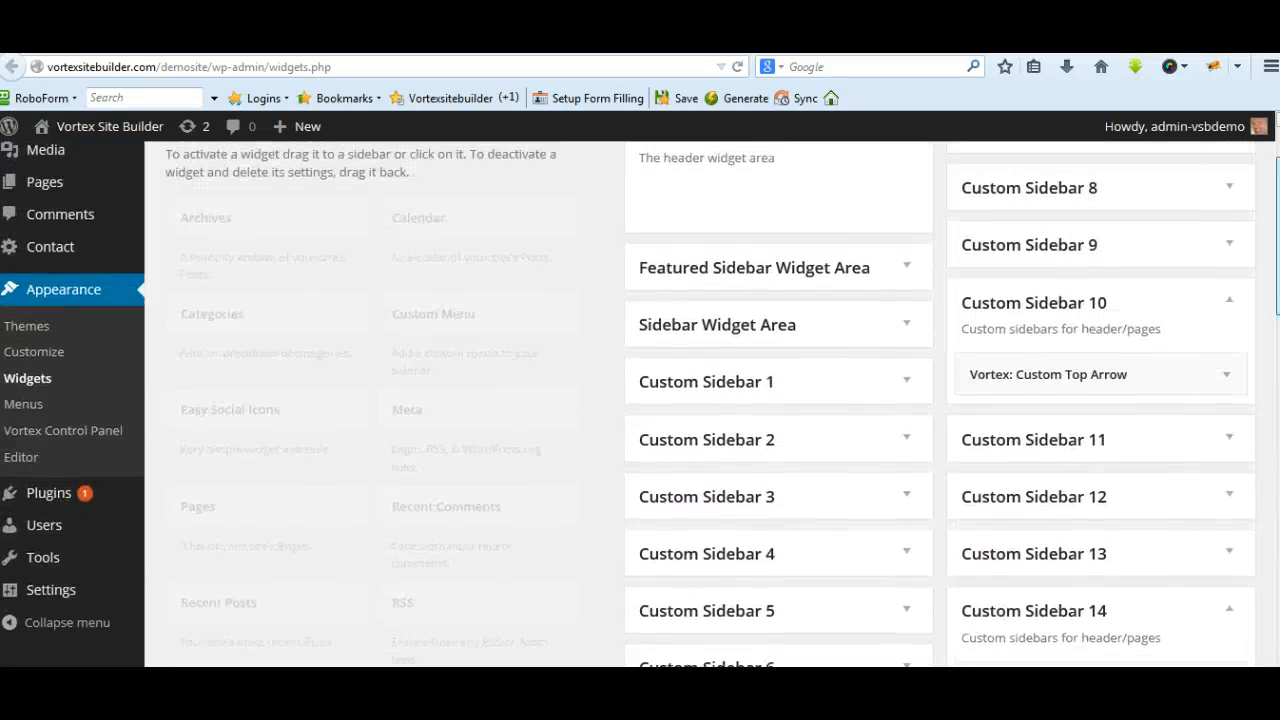
Reopen the Custom Top Arrow widget in Custom Sidebar 10 and compare its settings with the header arrow on the Home 2 page
click(1226, 375)
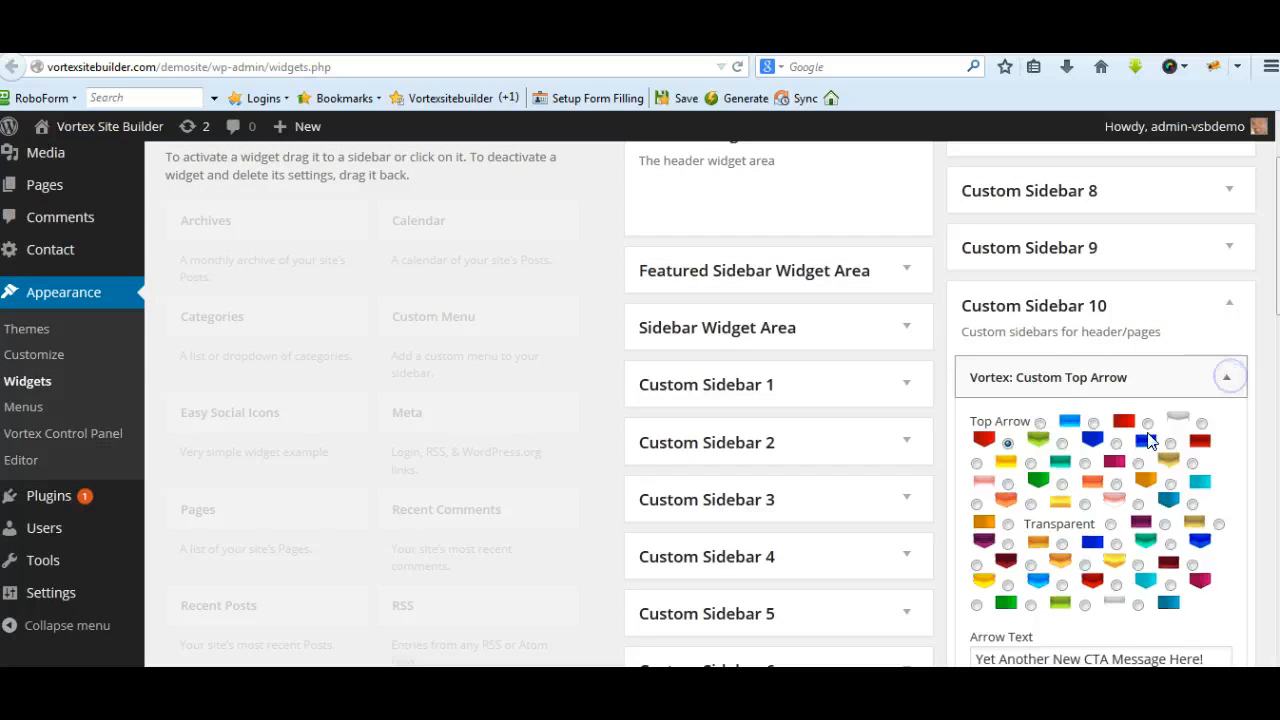
click(1237, 424)
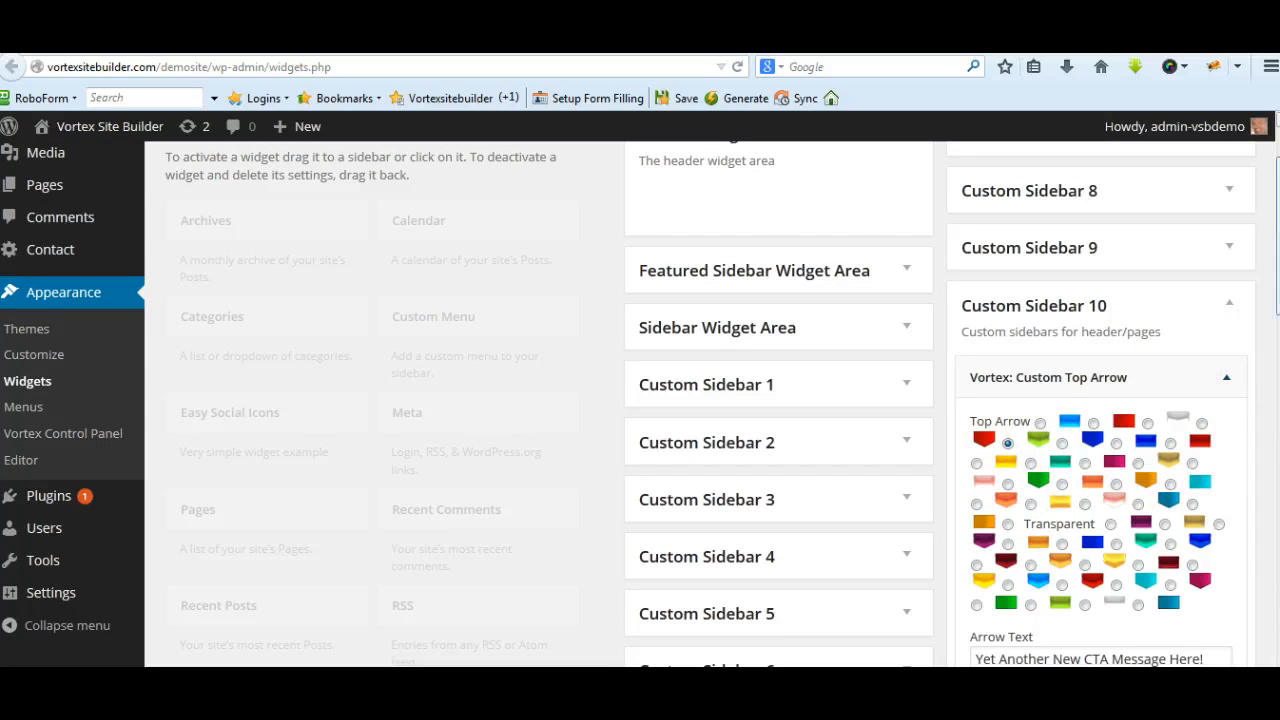
scroll(640, 404, down, 4)
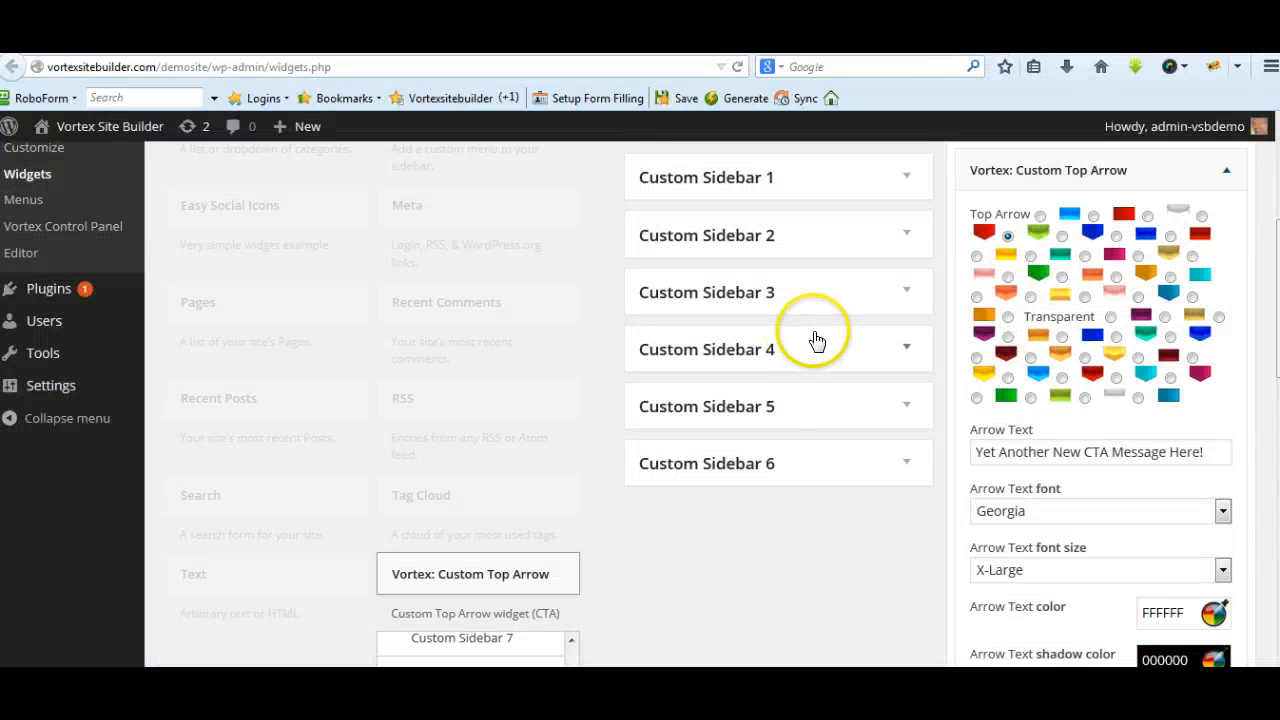
scroll(828, 337, up, 4)
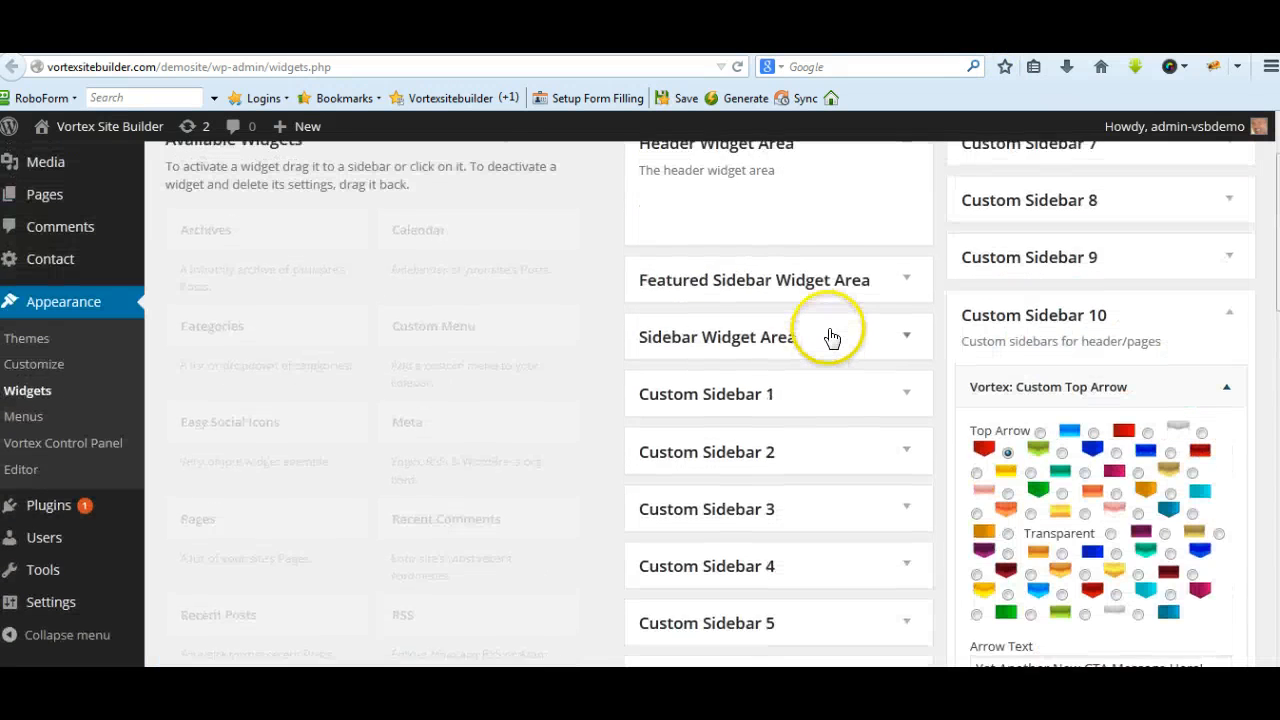
scroll(831, 335, up, 1)
scroll(833, 337, down, 5)
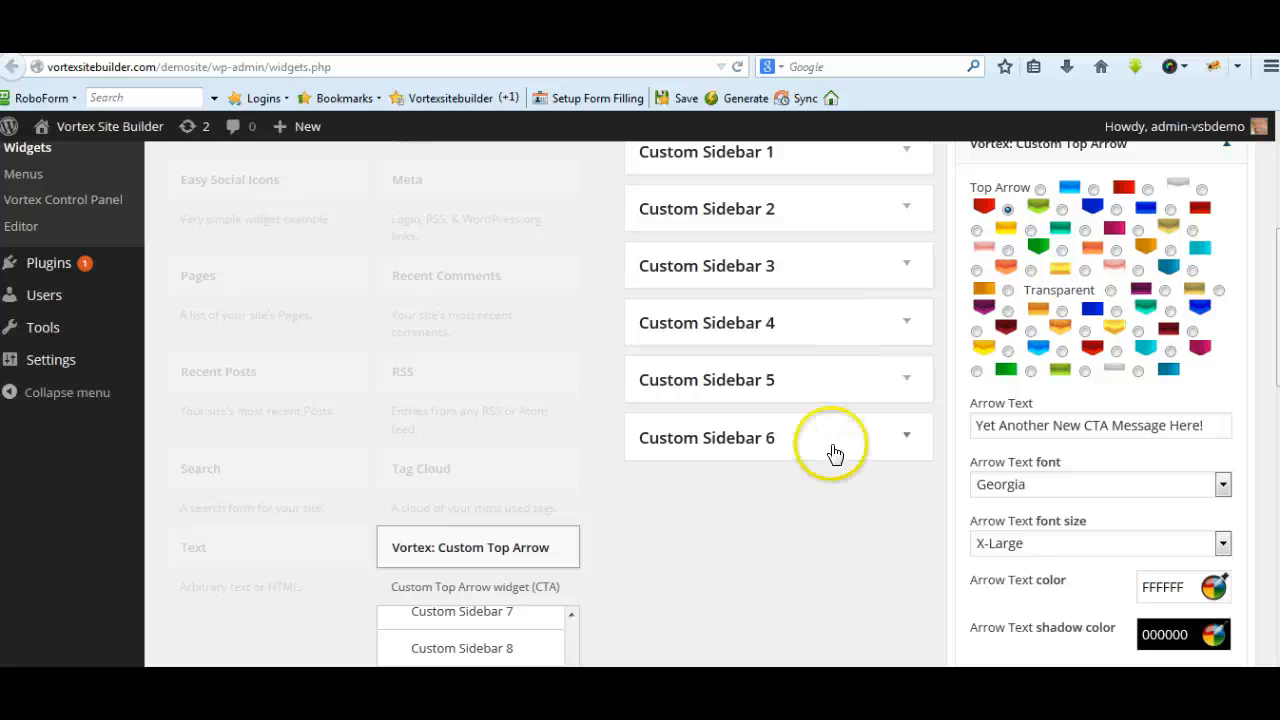
scroll(826, 450, up, 6)
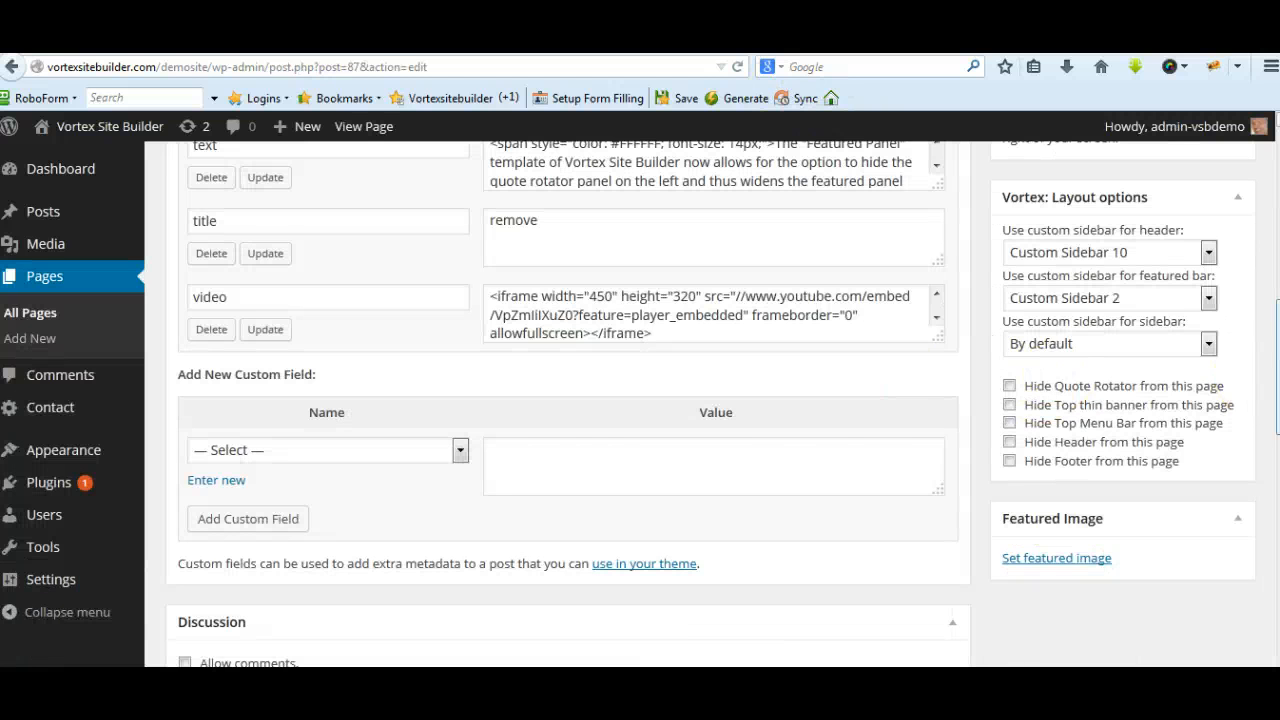
Look through the header sidebar choices for Home 2, keep Custom Sidebar 10, and preview the page changes
scroll(570, 400, up, 3)
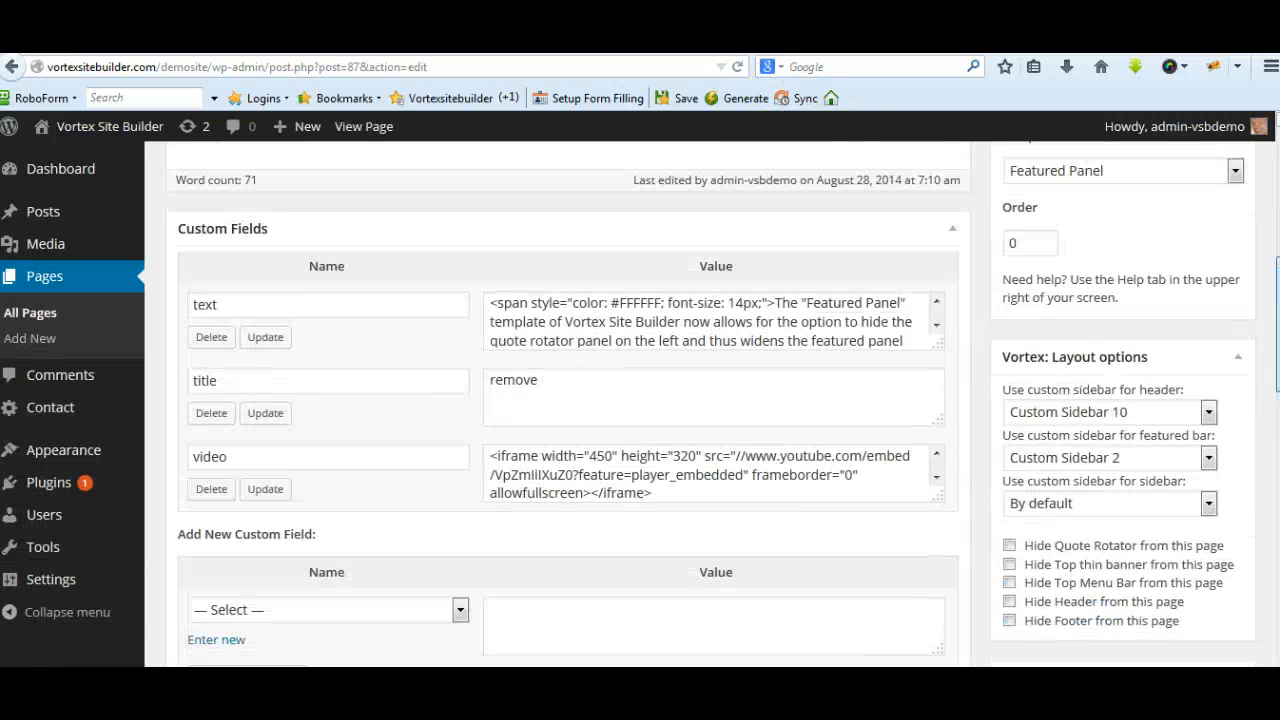
click(1209, 413)
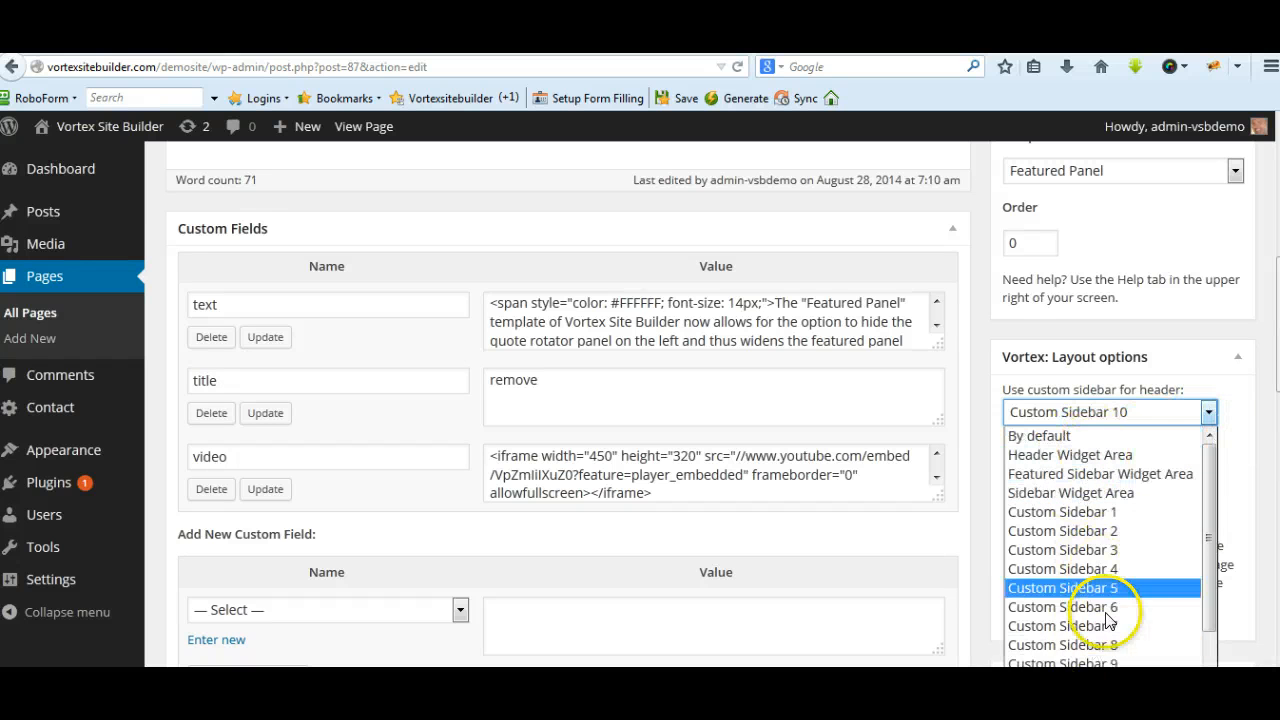
click(1196, 362)
scroll(1258, 350, down, 2)
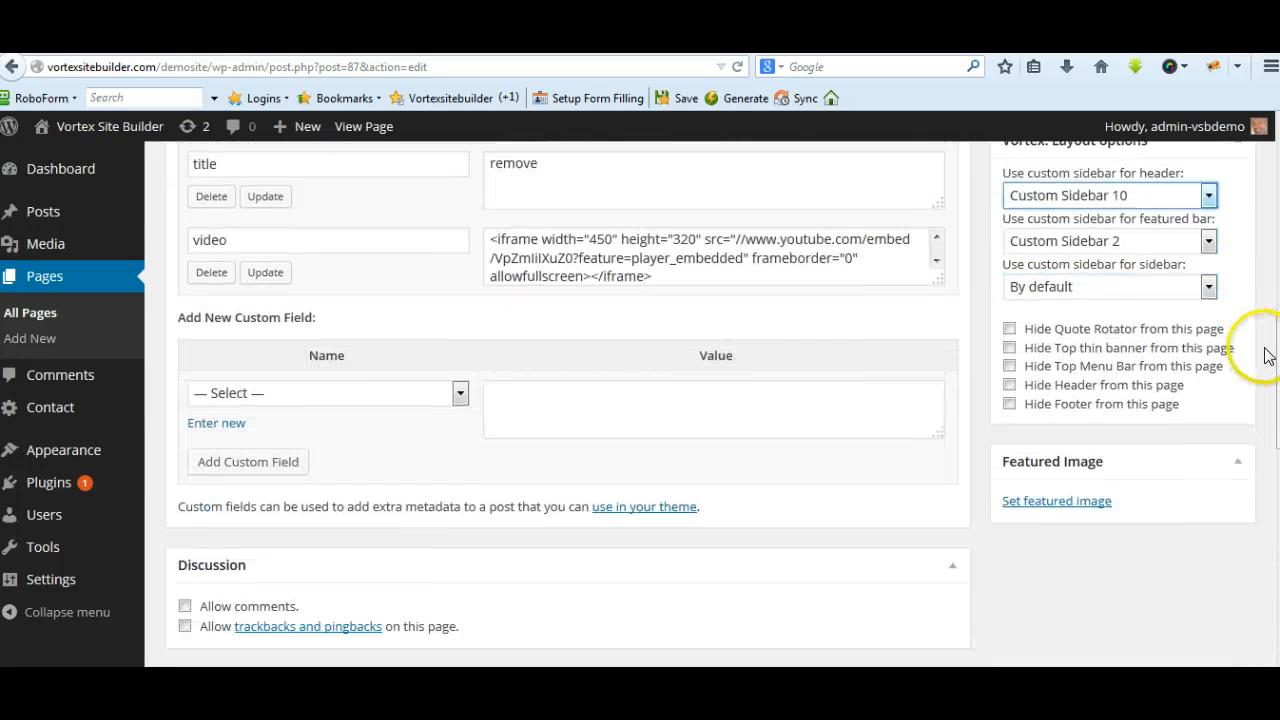
scroll(1264, 345, up, 1)
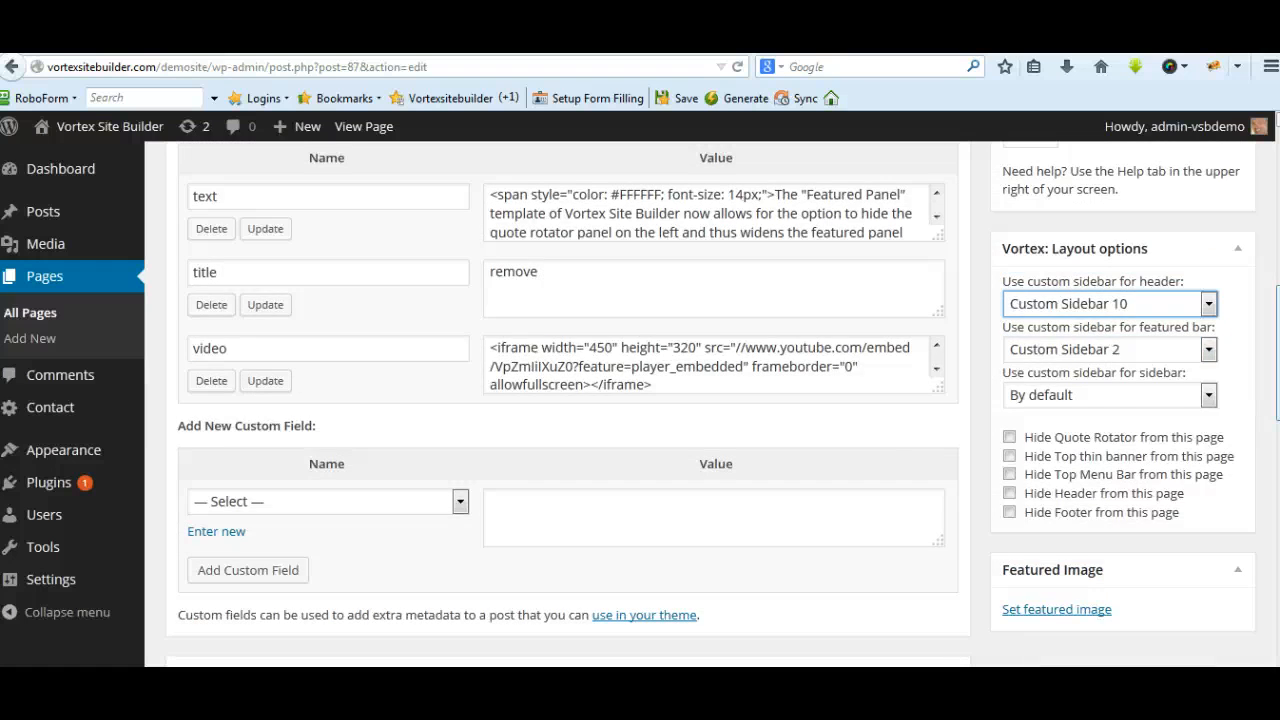
scroll(1255, 300, up, 10)
click(1186, 208)
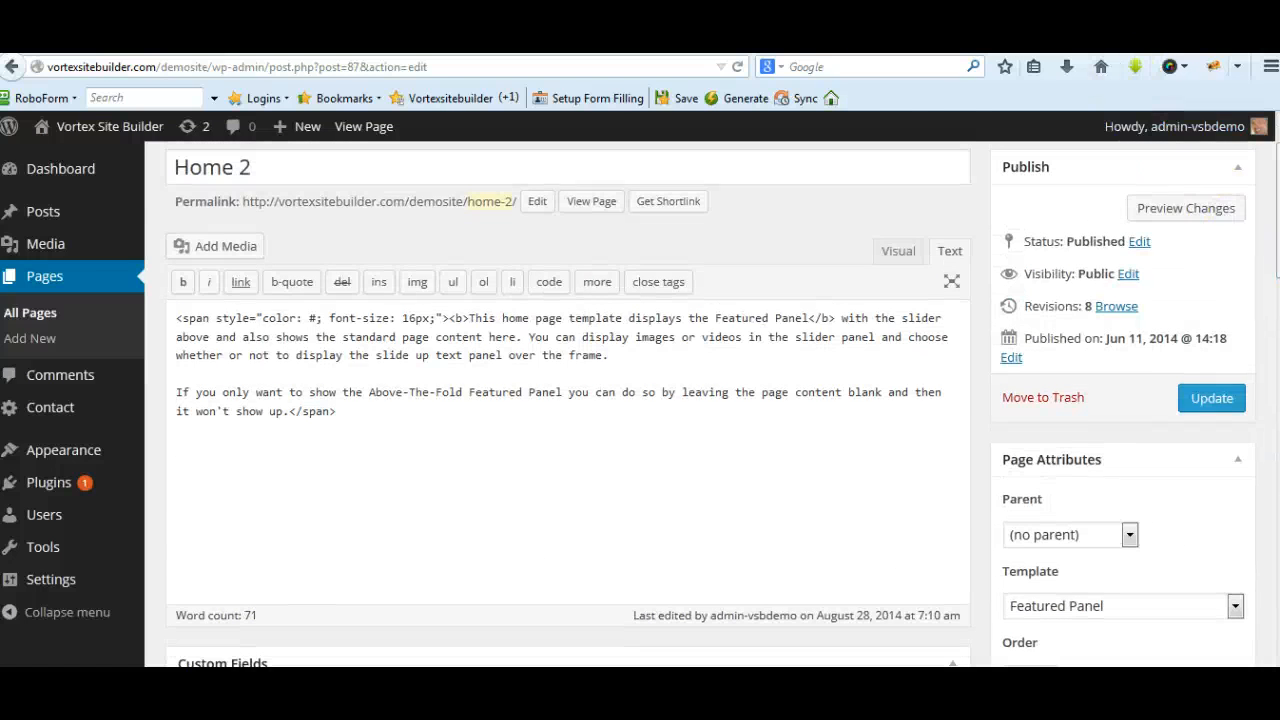